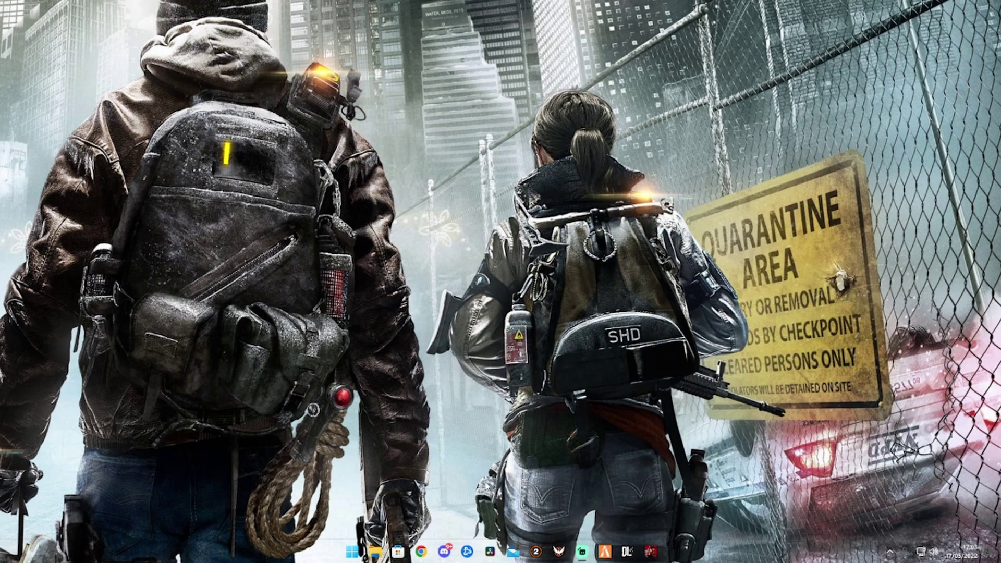
Check the free and paid download options on the DaVinci Resolve 18 web page and close the browser
mouse_move(422, 557)
left_click(422, 464)
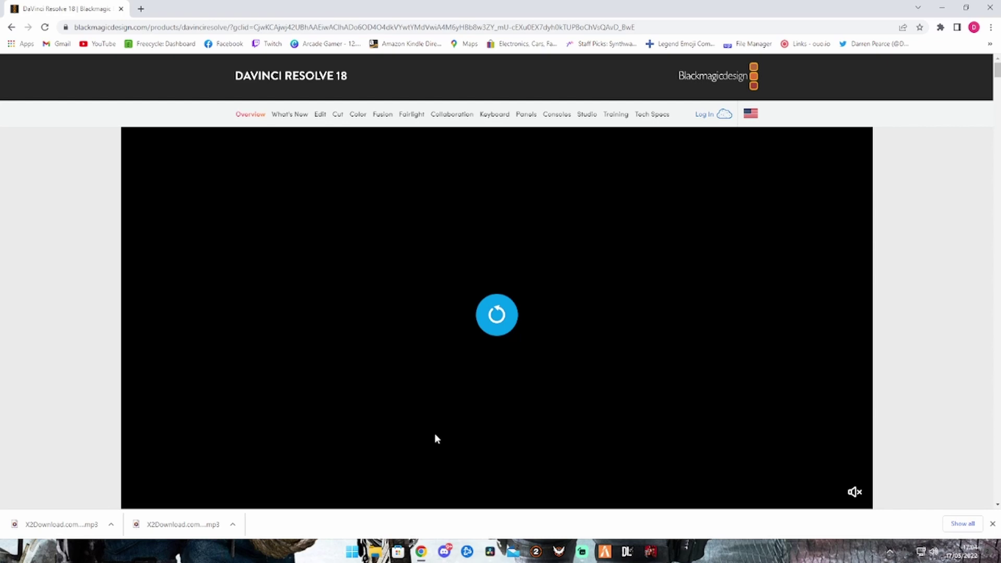
scroll(375, 380, "down", 6)
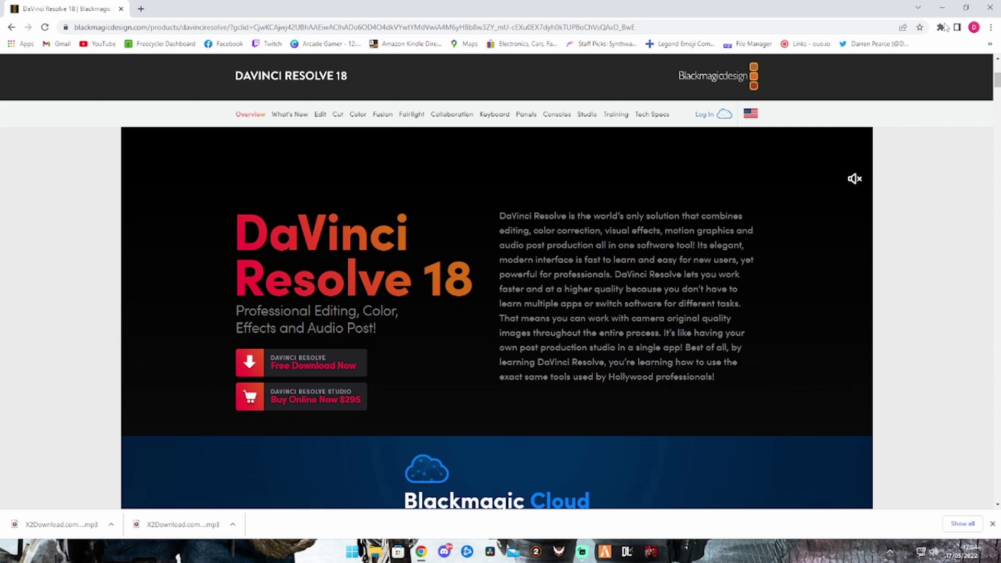
left_click(990, 8)
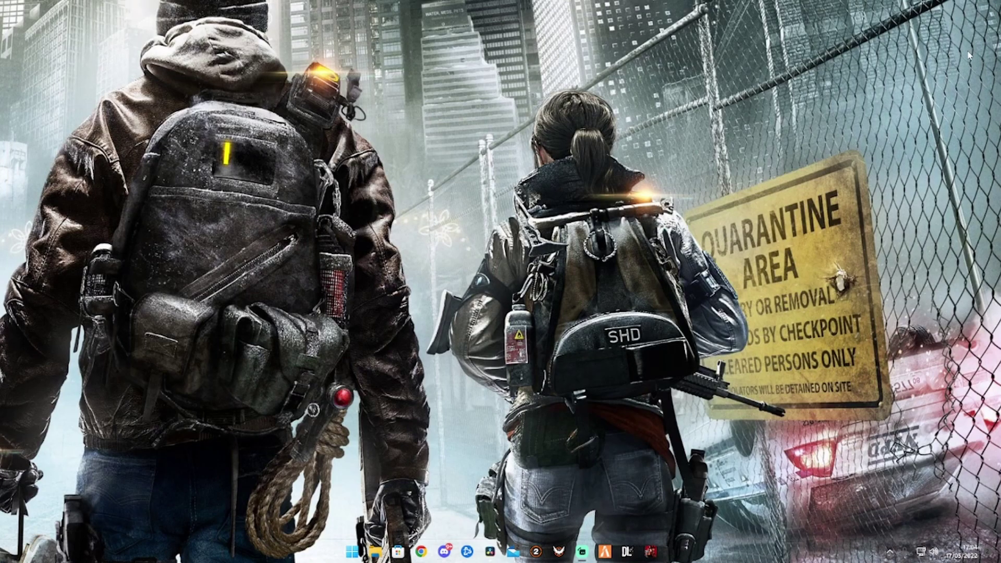
Switch to DaVinci Resolve and view the video files available for import into the media pool
left_click(491, 552)
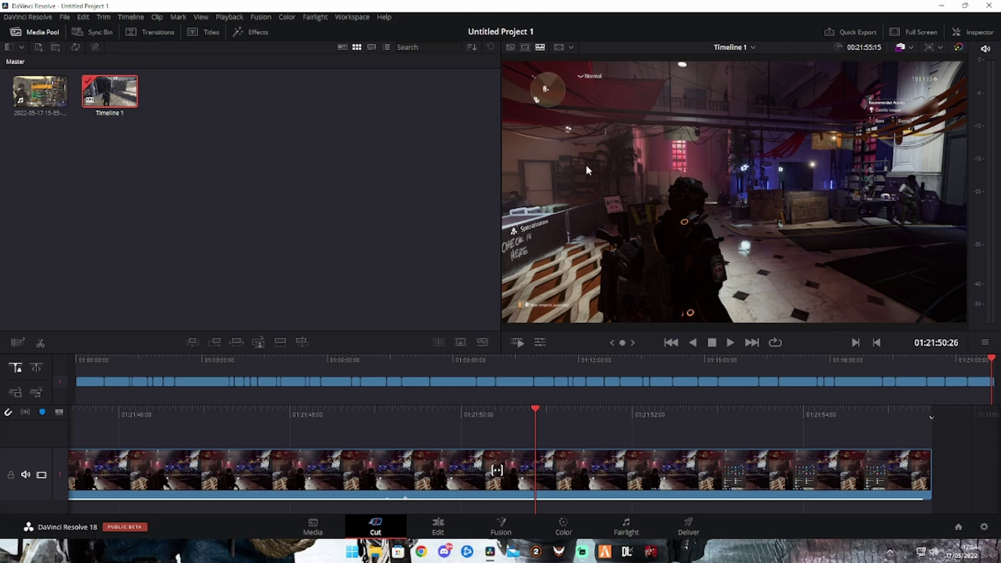
right_click(305, 179)
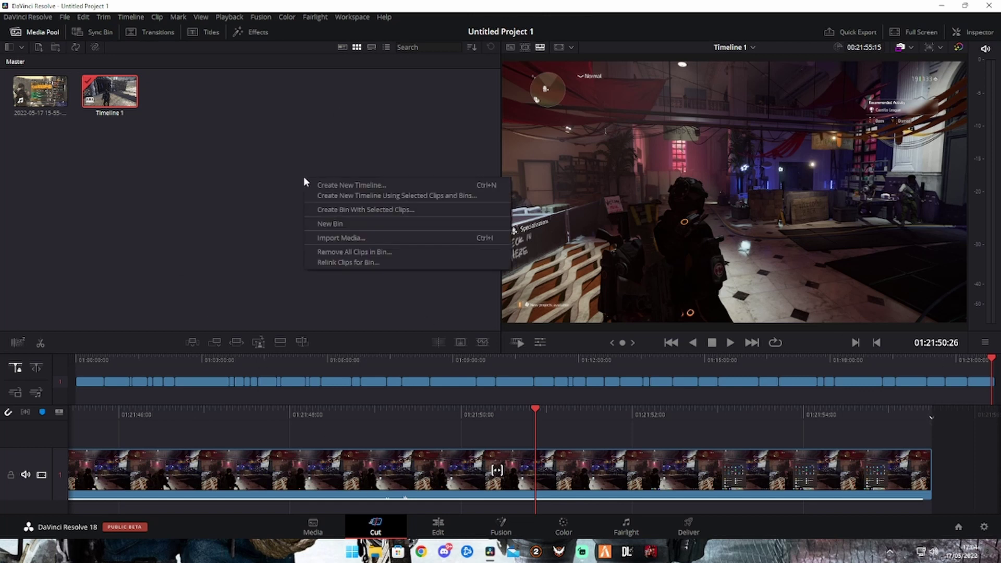
left_click(345, 237)
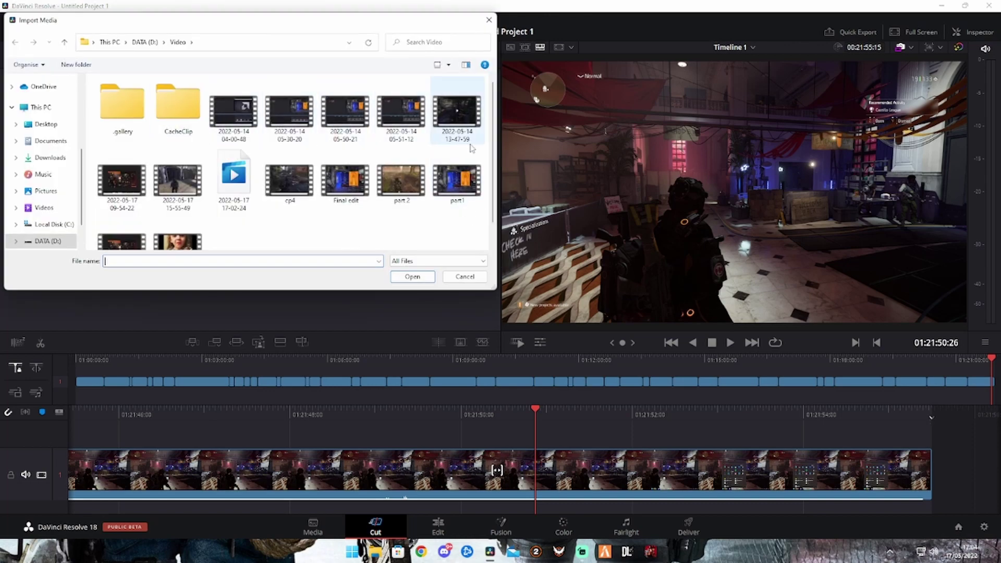
left_click(489, 20)
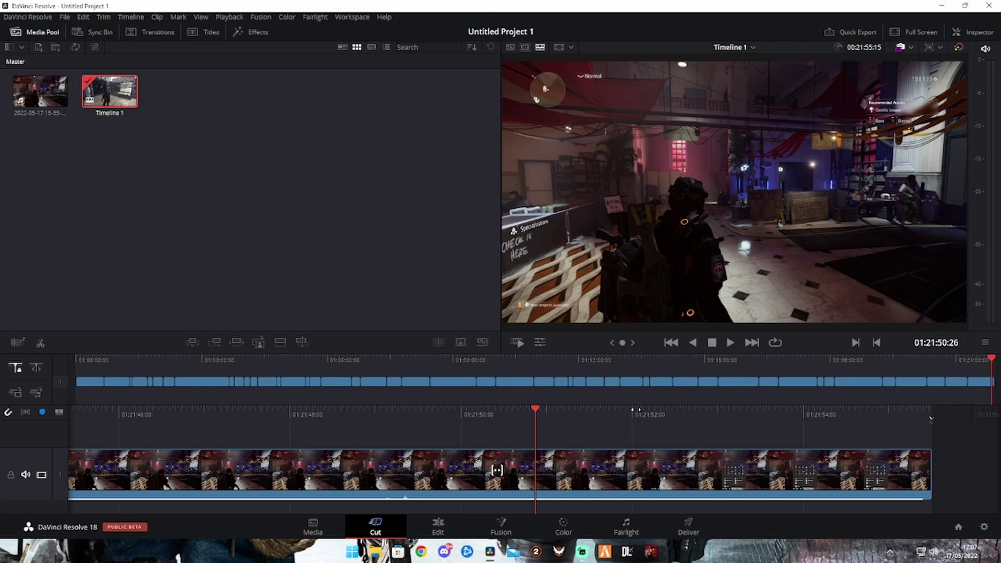
Find the end point of the gameplay near the timeline's end and split the last clip at 01:21:49:02
left_click_drag(715, 408, 518, 416)
left_click_drag(441, 470, 529, 470)
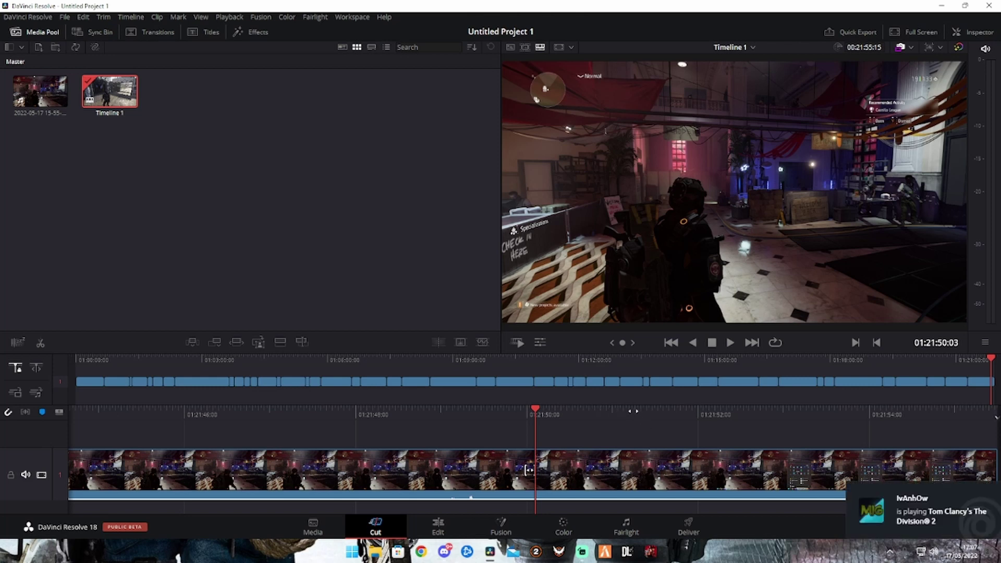
left_click_drag(529, 470, 535, 469)
mouse_move(724, 407)
left_mouse_down()
mouse_move(697, 409)
mouse_move(706, 409)
left_mouse_up()
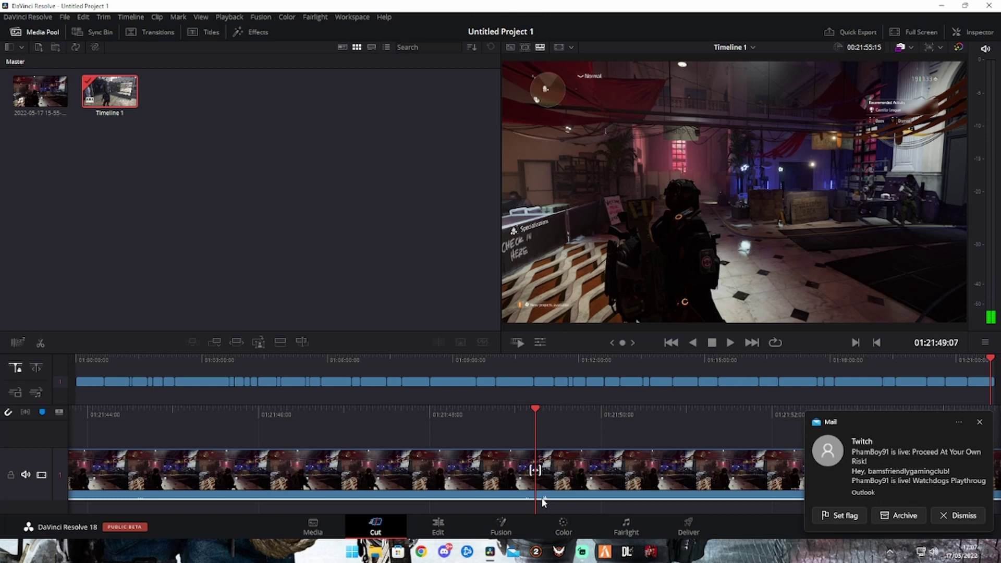
key("j")
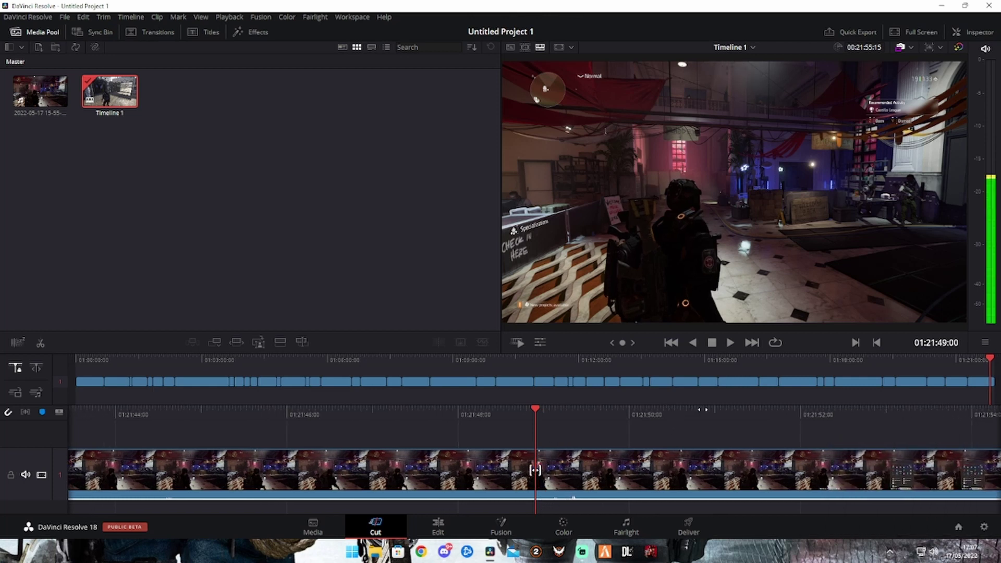
key("l")
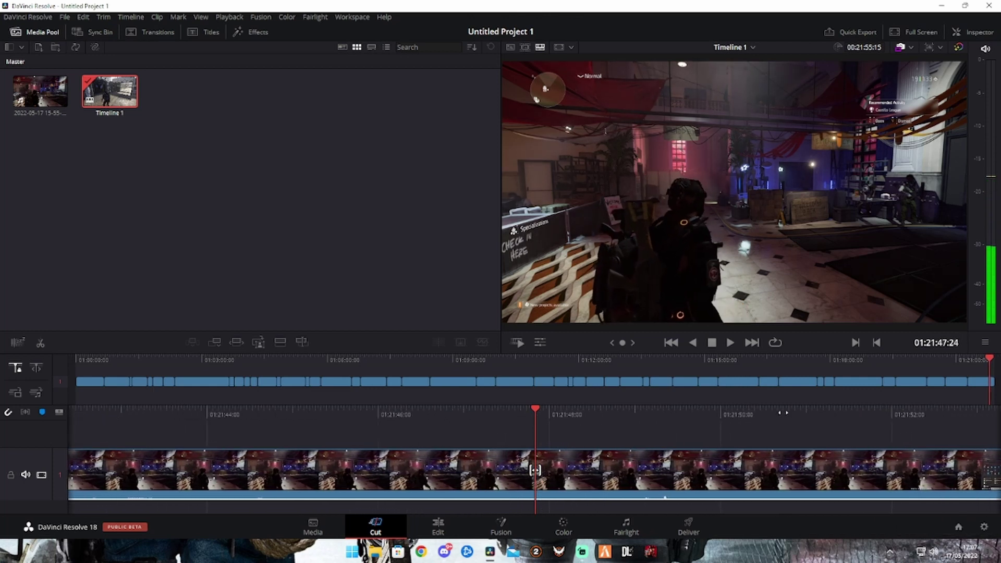
left_click_drag(765, 416, 671, 414)
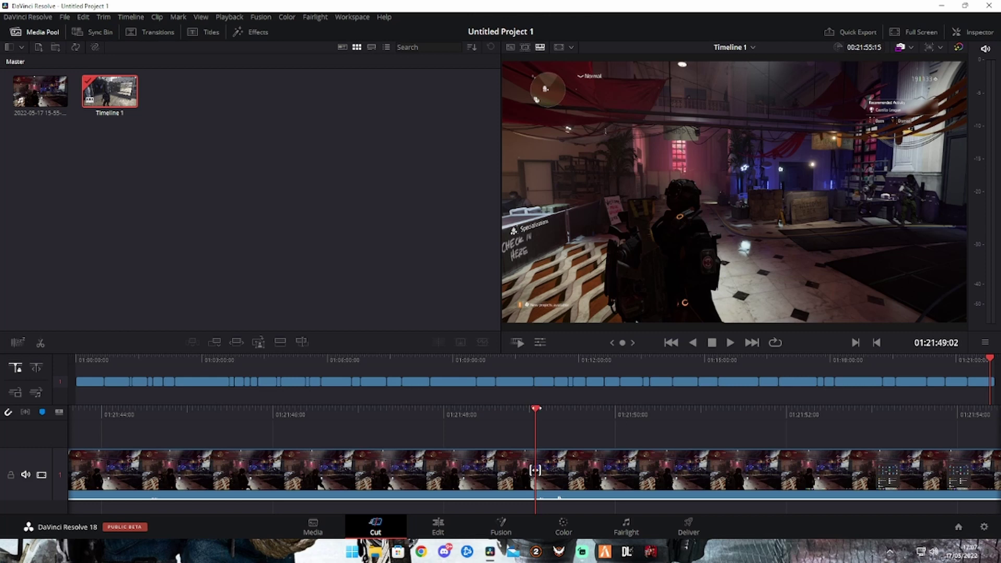
mouse_move(535, 410)
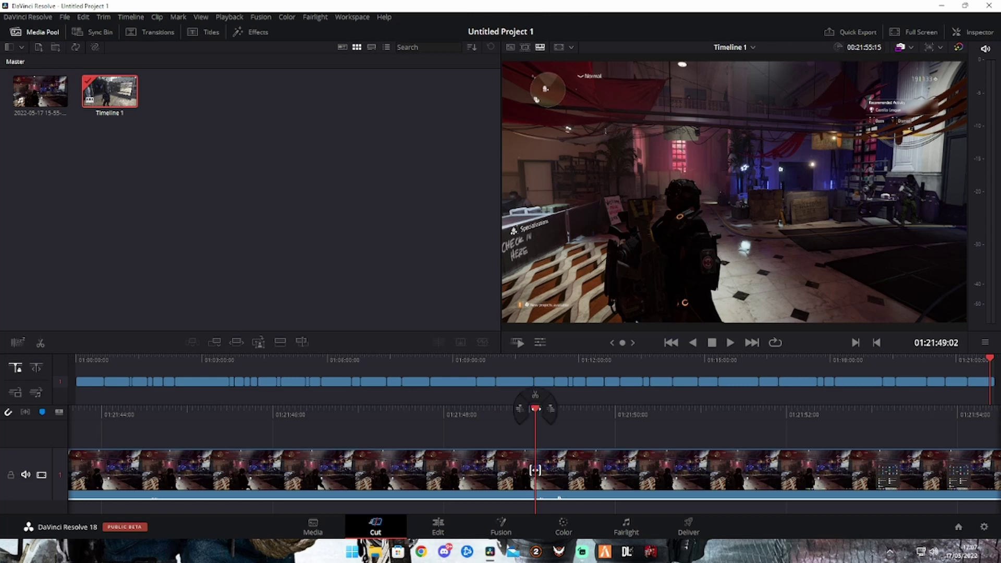
left_click(536, 397)
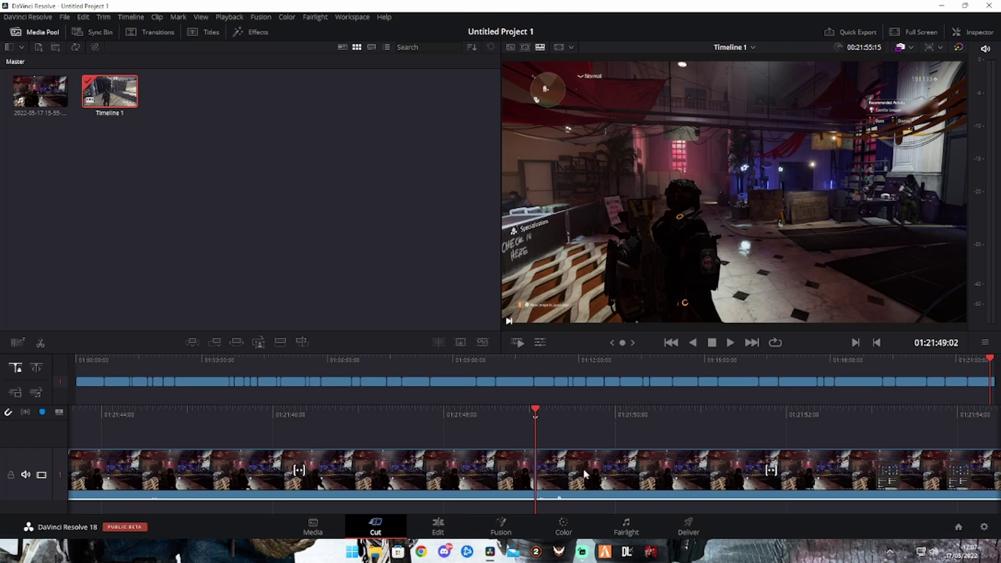
Delete the leftover clip segment after the split at the timeline's end and save the project
left_click(633, 487)
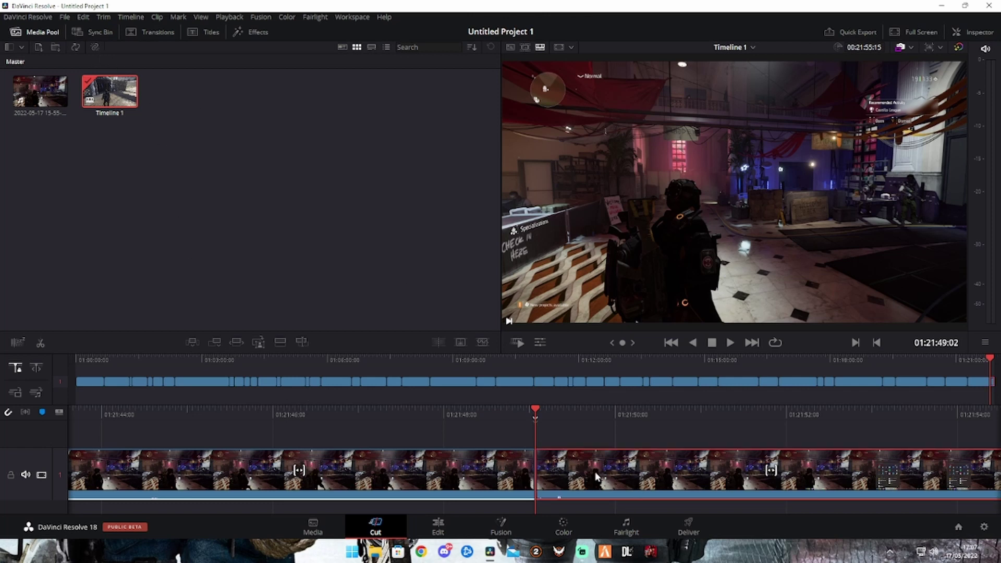
left_click(83, 17)
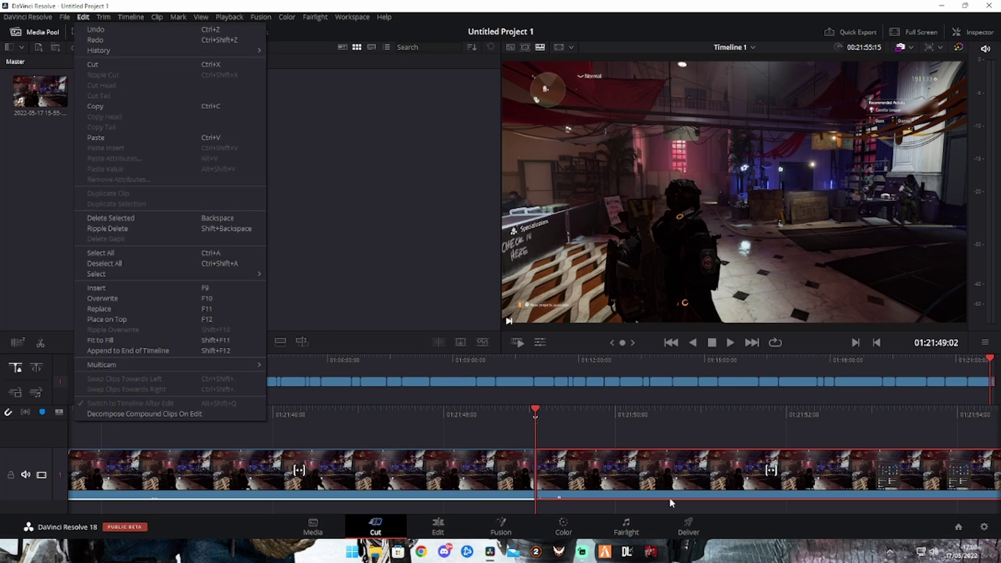
left_click(121, 222)
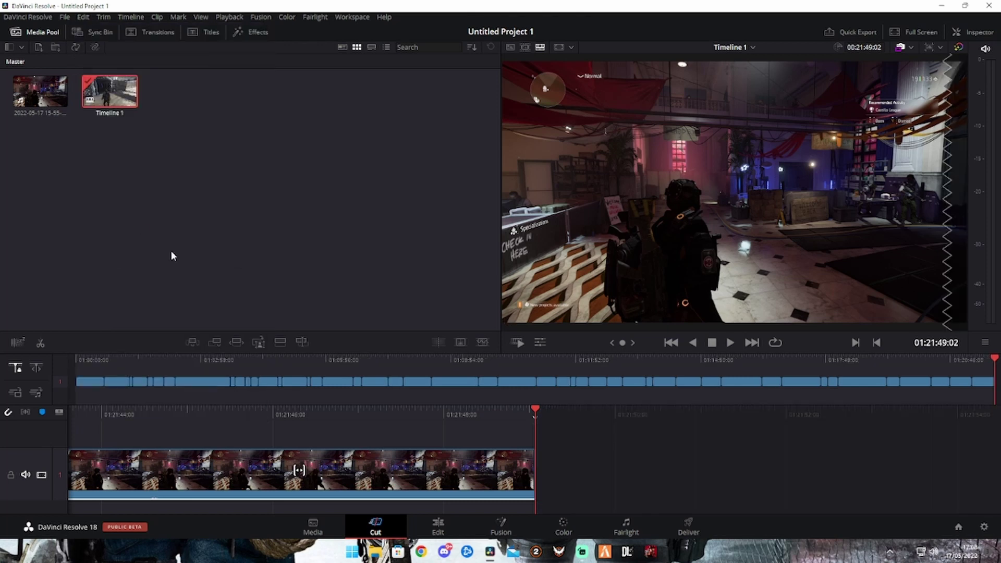
key("ctrl+s")
Step back through all edit points on Timeline 1 to the start at 01:00:00:00
left_click(671, 343)
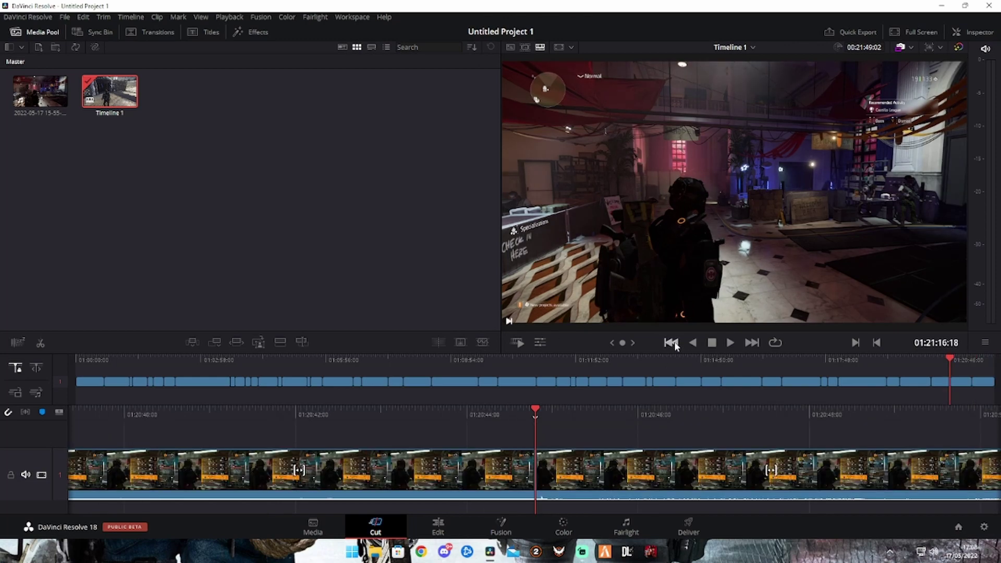
left_click(671, 343)
left_click(672, 343)
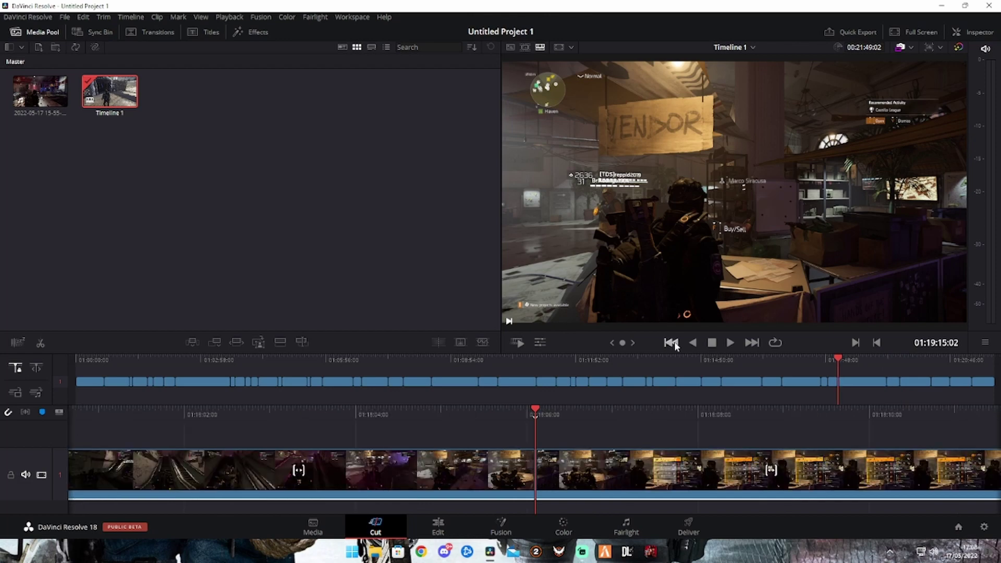
left_click(672, 343)
left_click(671, 343)
left_click(671, 343)
left_click(671, 343)
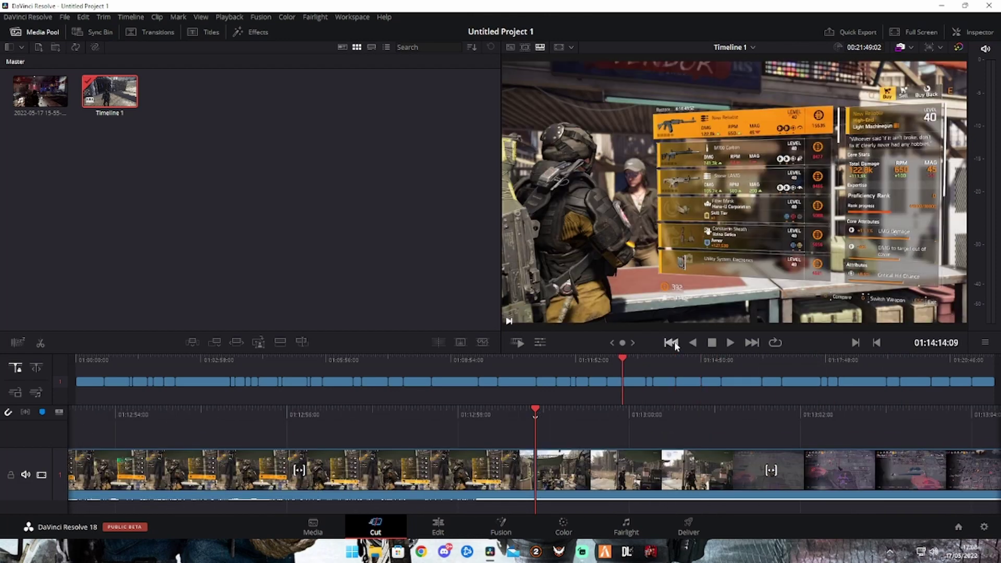
left_click(671, 343)
left_click(671, 343)
left_click(672, 343)
left_click(671, 342)
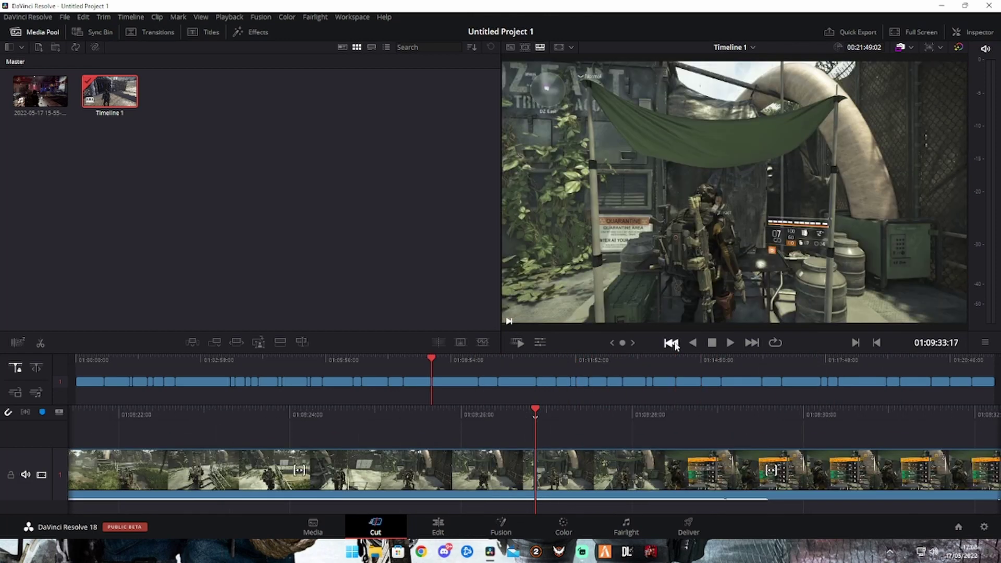
left_click(671, 343)
left_click(672, 342)
left_click(672, 343)
left_click(672, 343)
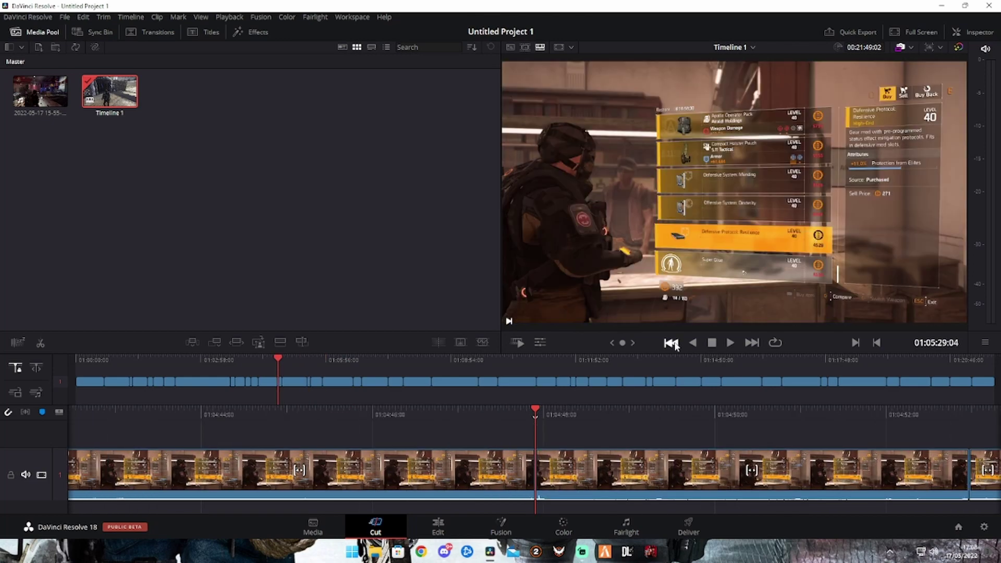
left_click(672, 344)
left_click(672, 343)
left_click(672, 343)
left_click(672, 343)
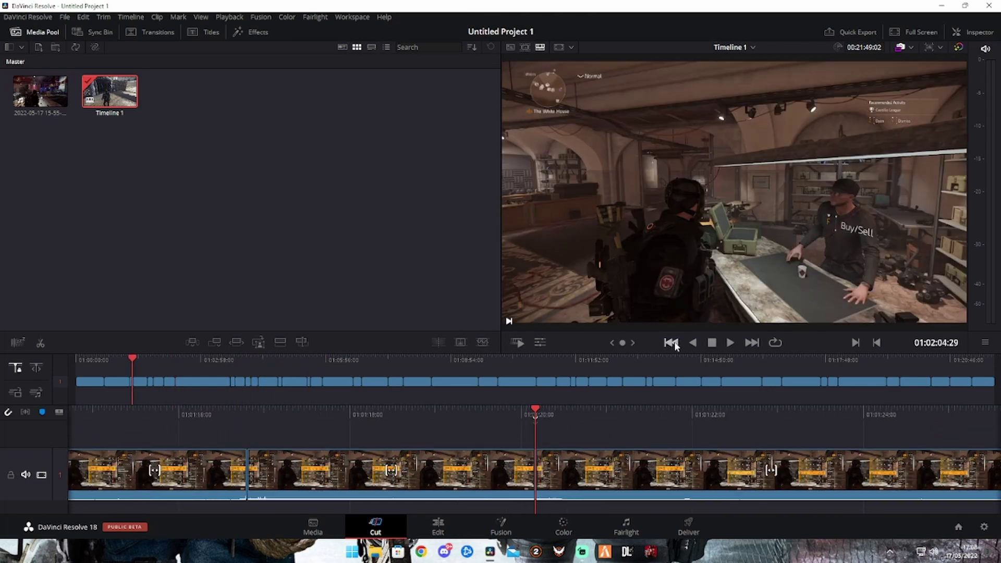
left_click(672, 343)
left_click(672, 343)
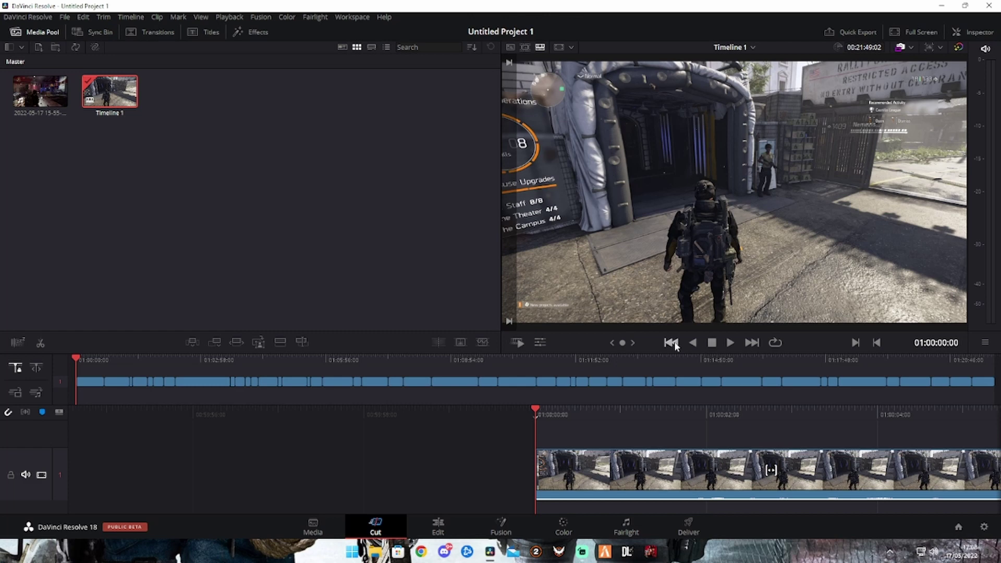
Step forward from the timeline's start through the edit points to 01:02:21:19
left_click(753, 344)
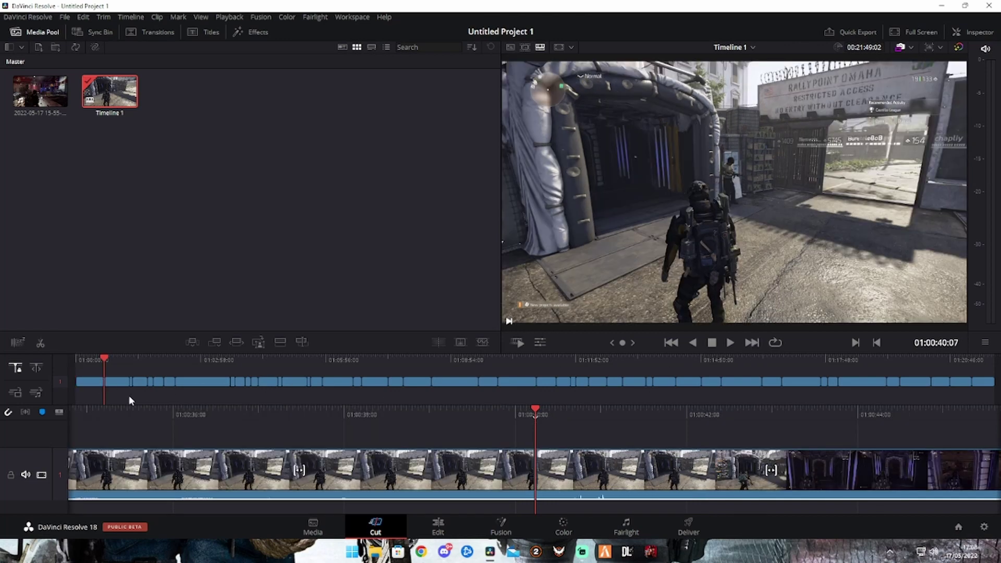
left_click(752, 345)
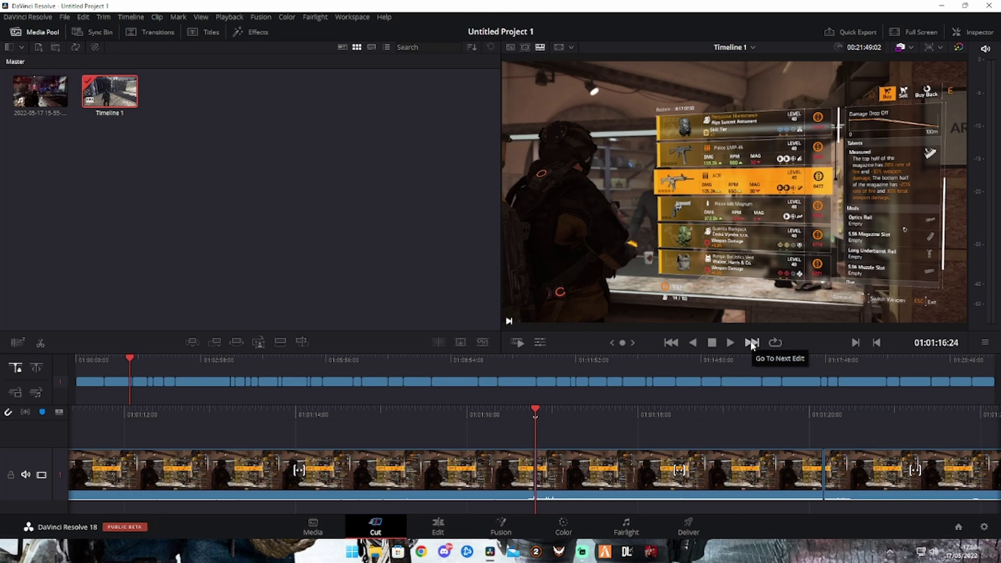
left_click(752, 344)
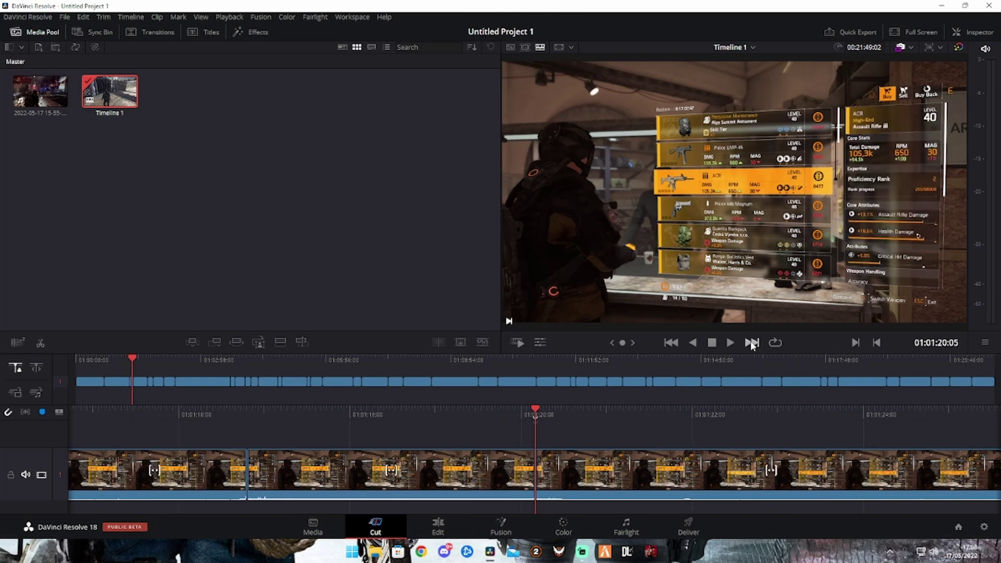
left_click(752, 344)
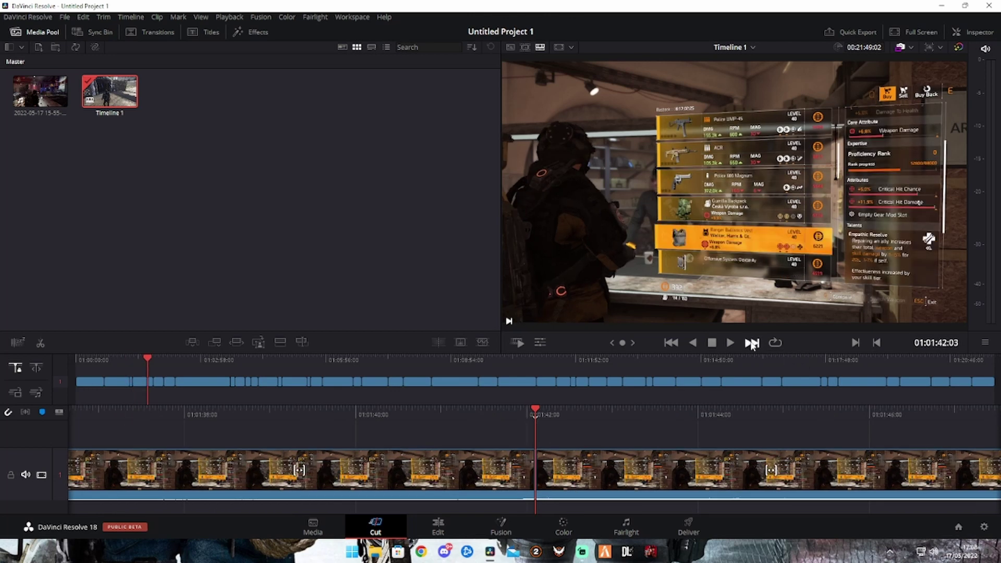
left_click(752, 345)
left_click(753, 345)
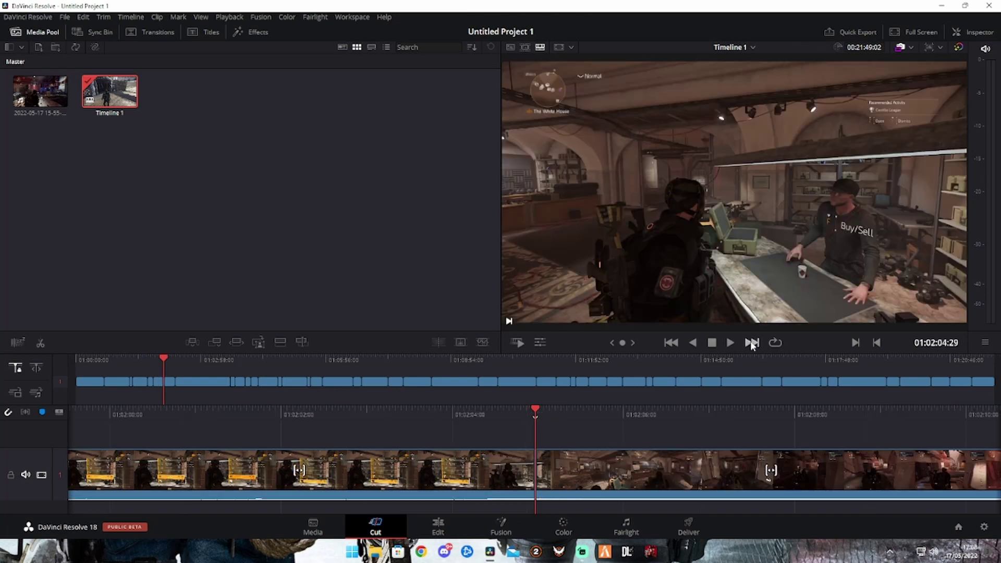
left_click(752, 344)
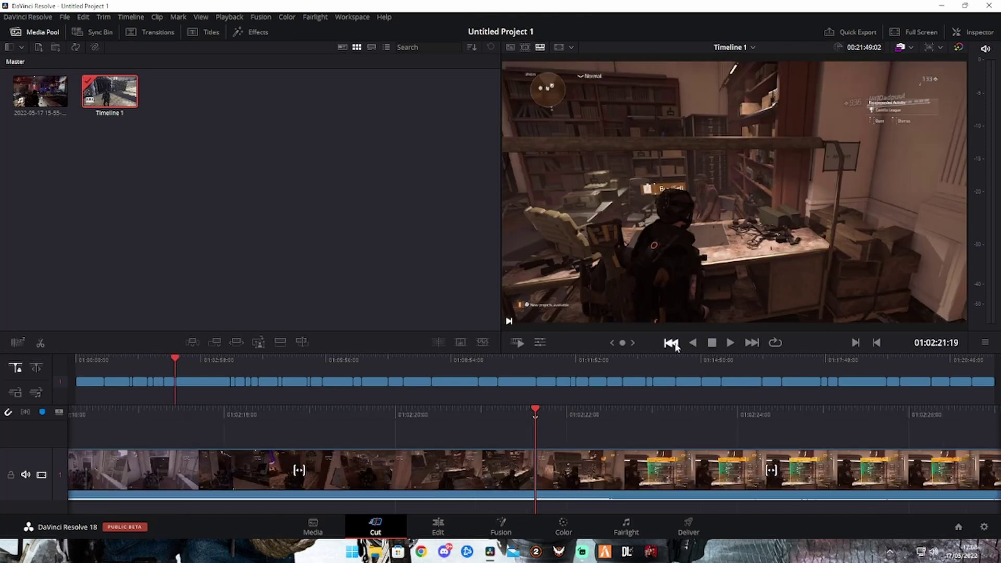
Set the playback speed of the walking clip that starts at 01:02:04:29 to 5.01
left_click(672, 343)
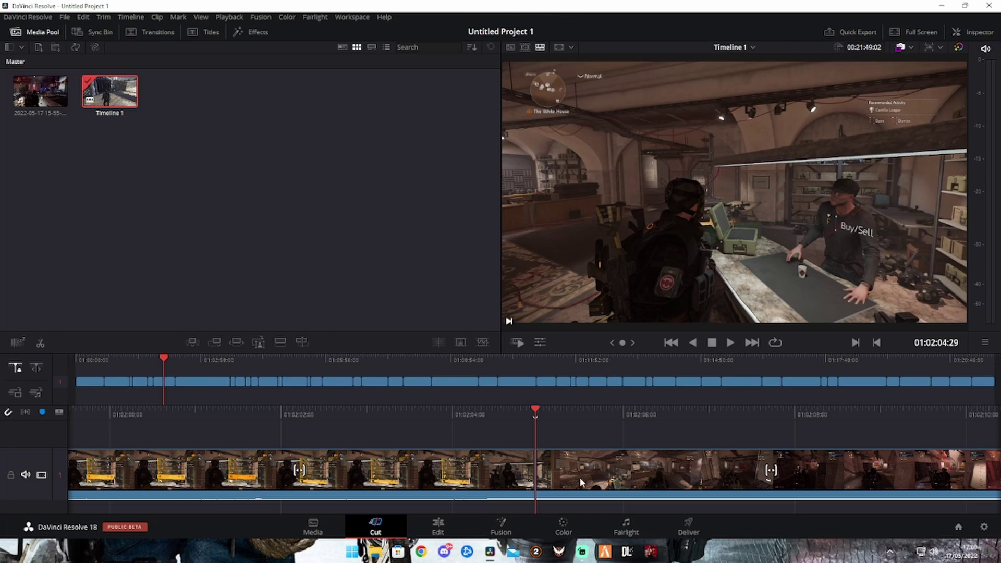
left_click(609, 479)
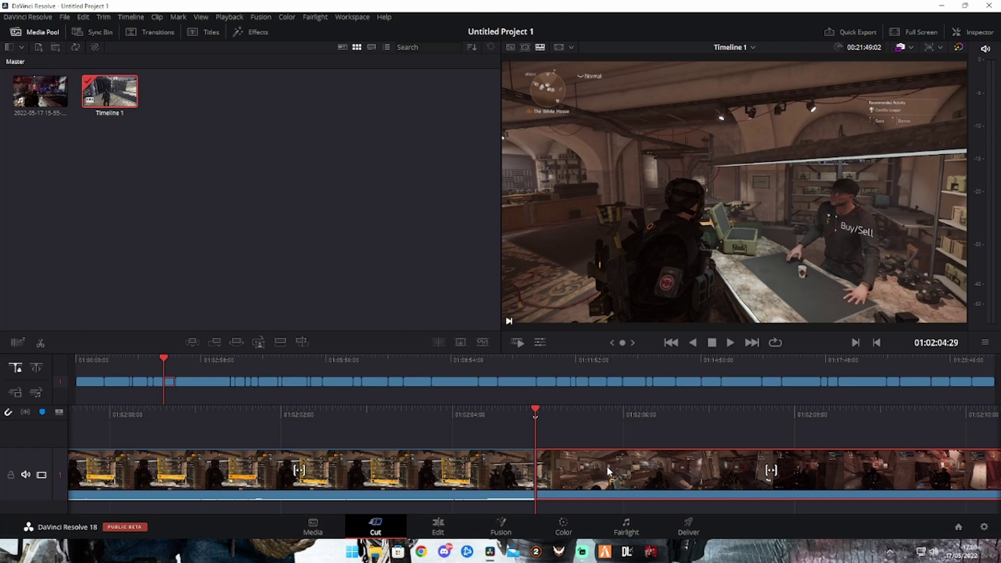
right_click(607, 466)
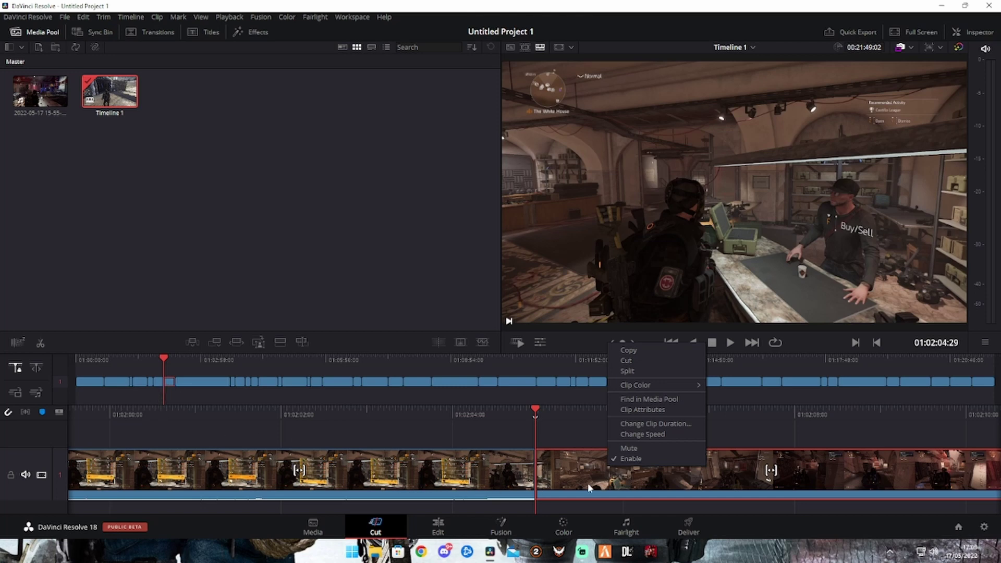
left_click(650, 434)
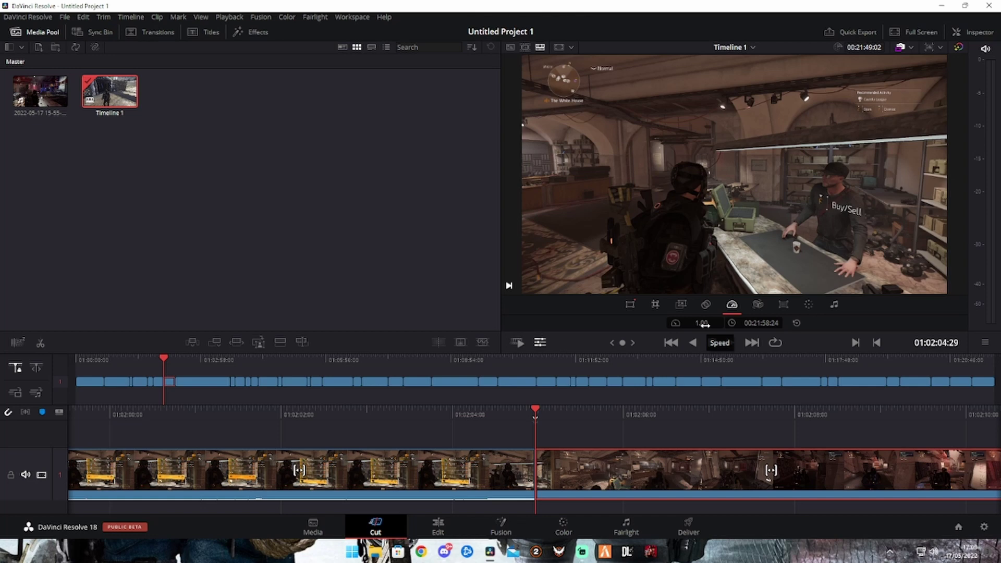
mouse_move(705, 325)
left_mouse_down()
mouse_move(682, 325)
mouse_move(716, 325)
left_mouse_up()
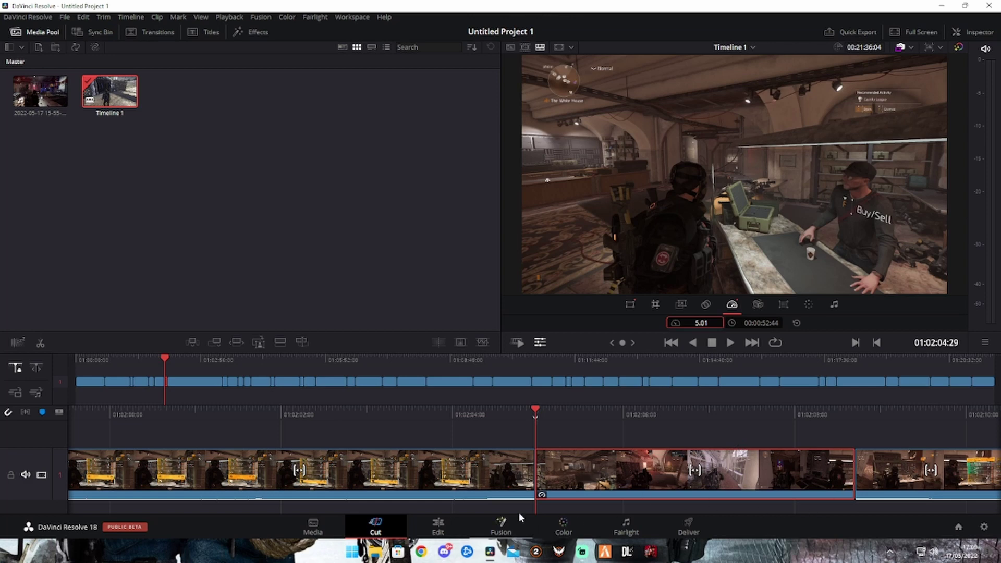
Step forward through the edit points on Timeline 1 to the clip that starts at 01:05:21:04
left_click(759, 344)
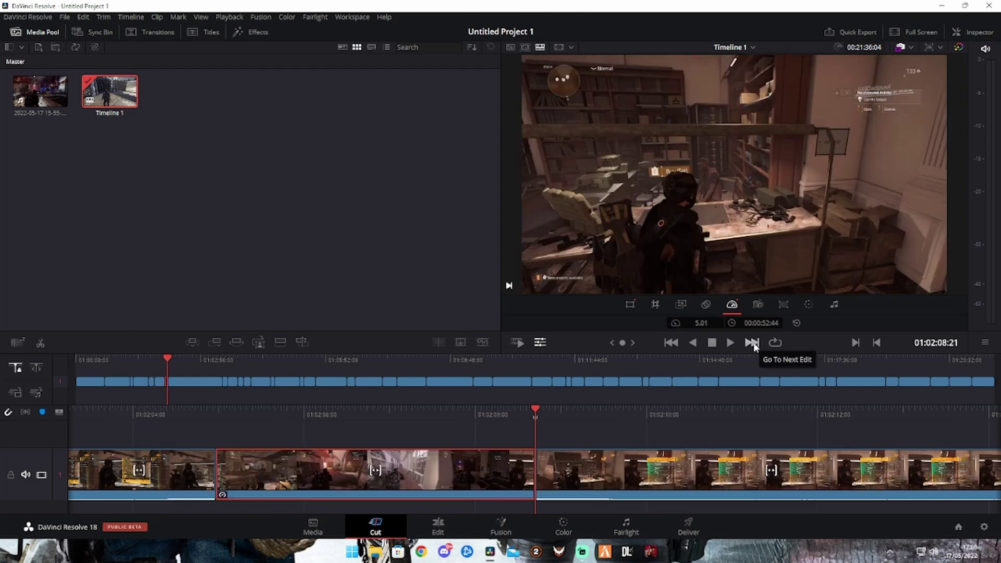
left_click(755, 346)
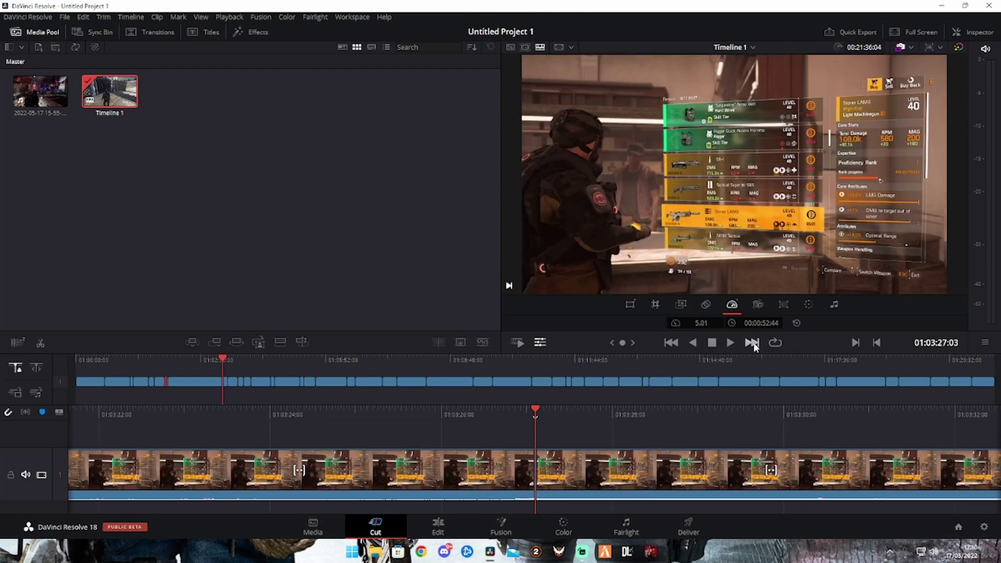
left_click(754, 345)
left_click(755, 346)
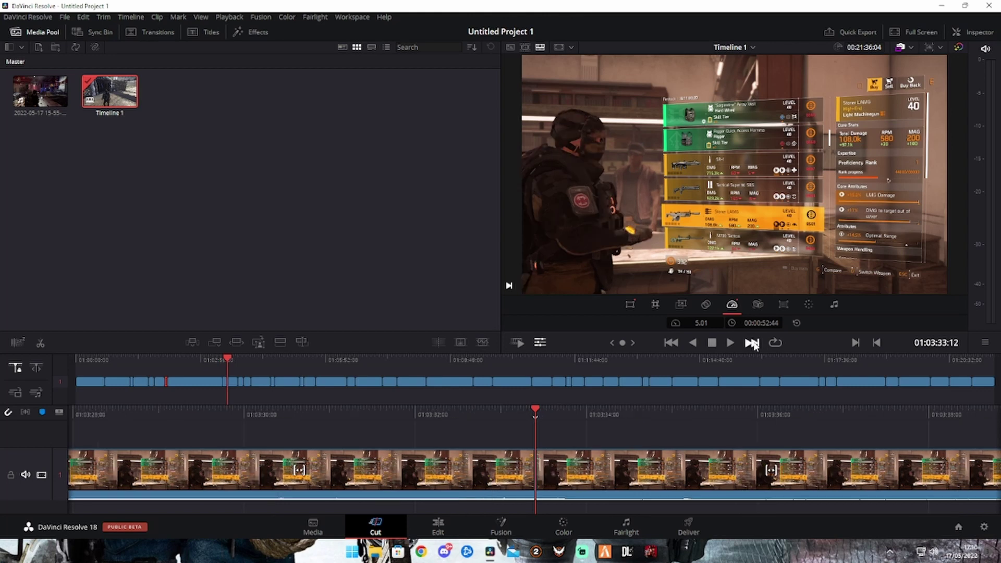
left_click(755, 346)
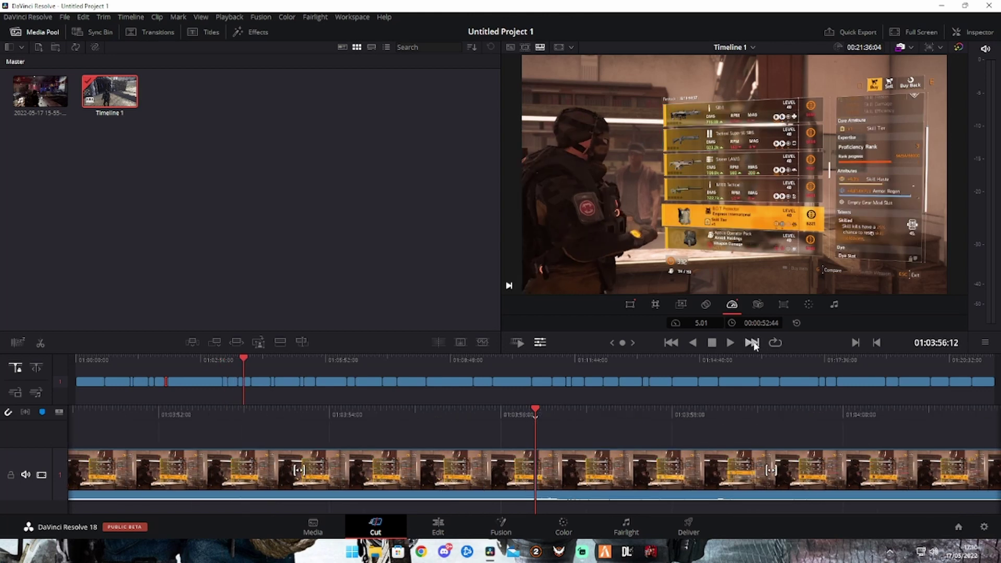
left_click(754, 345)
left_click(754, 346)
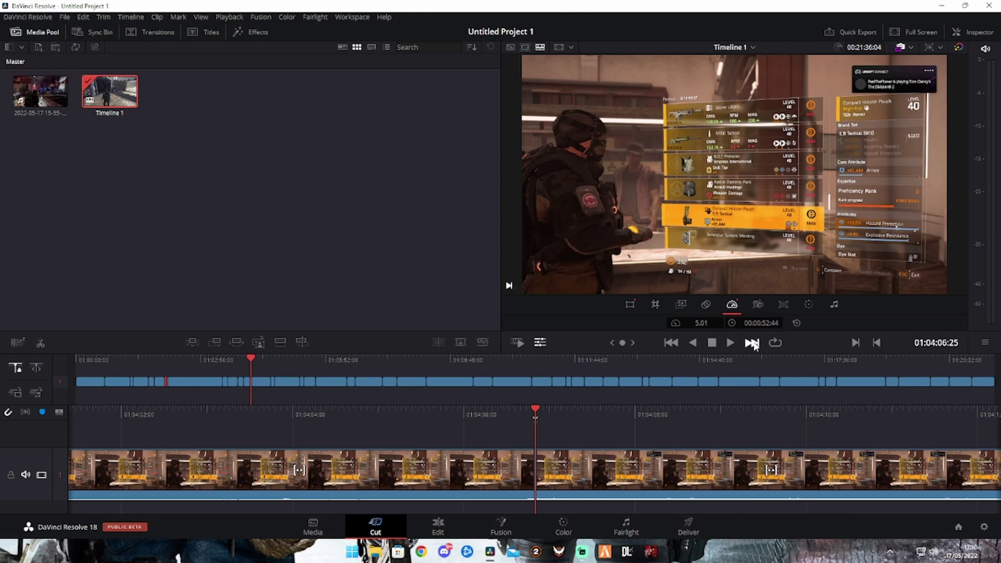
left_click(754, 346)
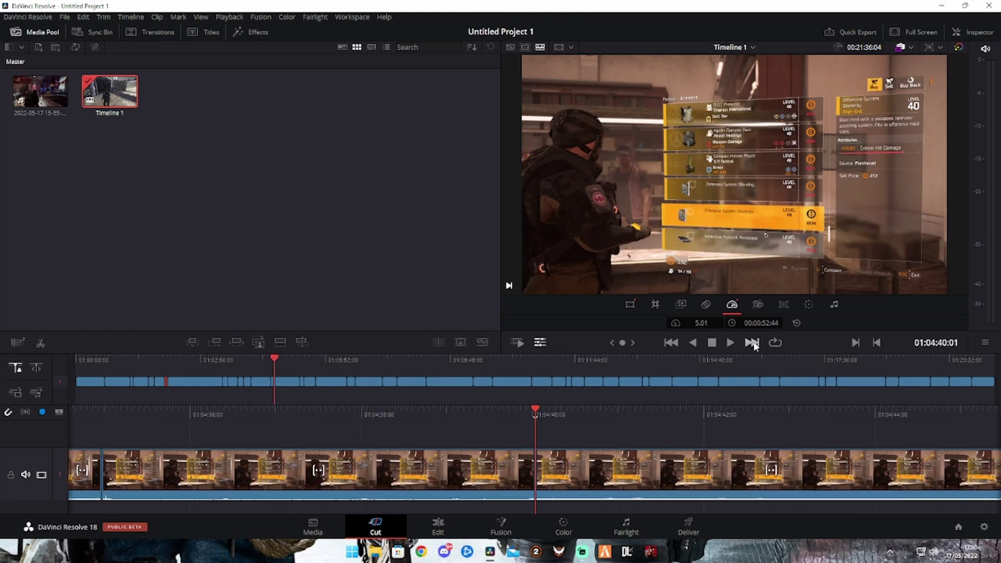
left_click(754, 346)
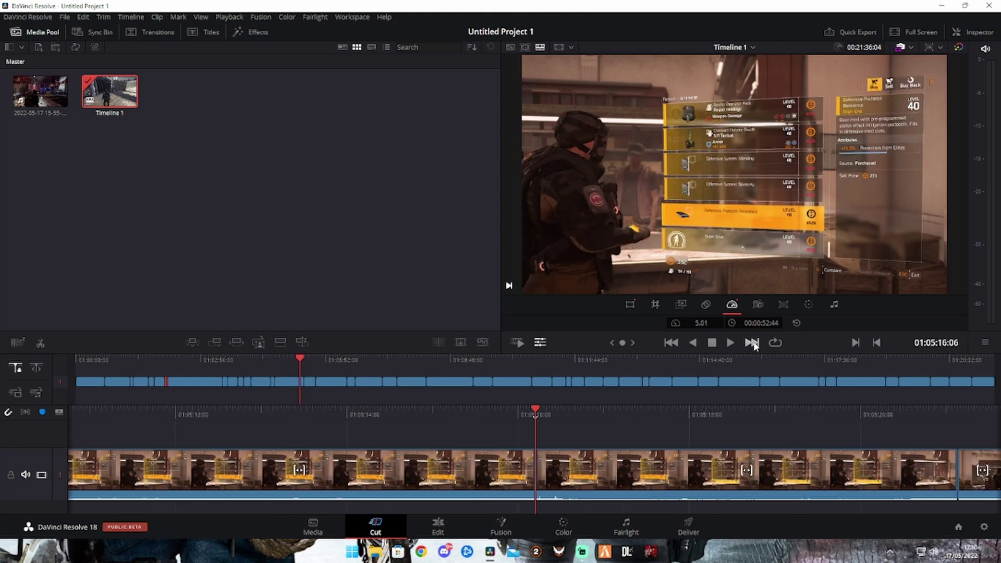
left_click(755, 346)
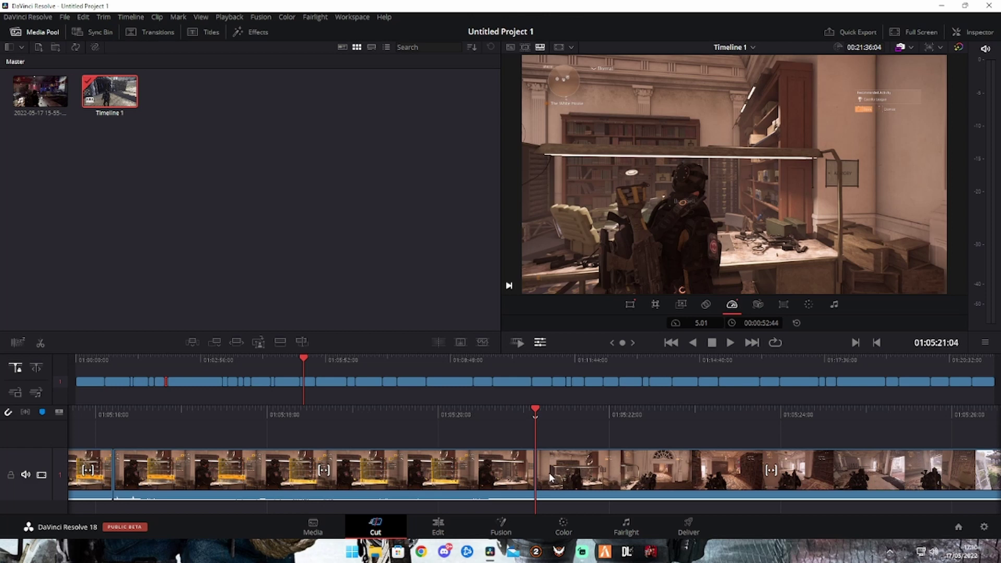
Set the playback speed of the walking clip that starts at 01:05:21:04 to 5.02
right_click(599, 473)
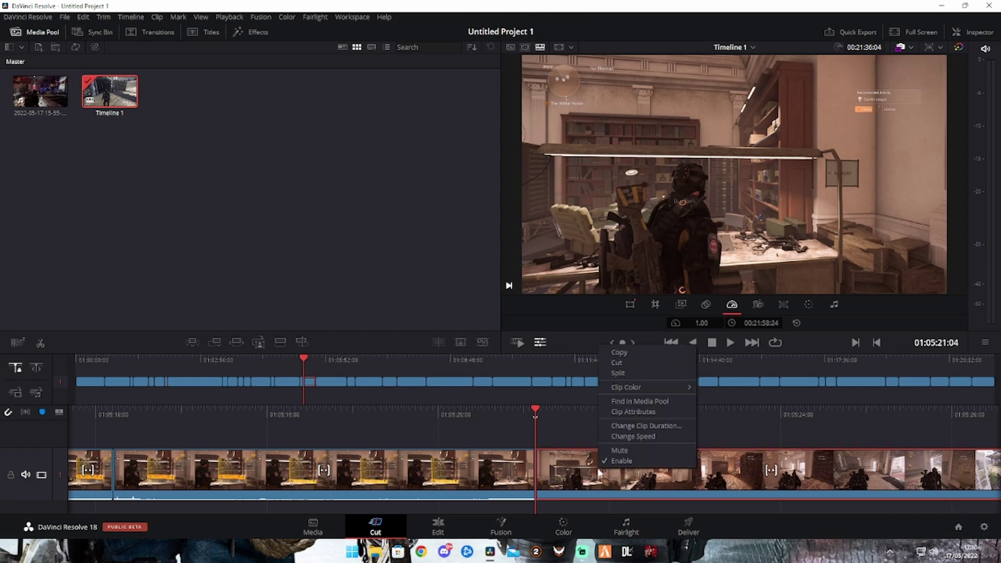
left_click(641, 437)
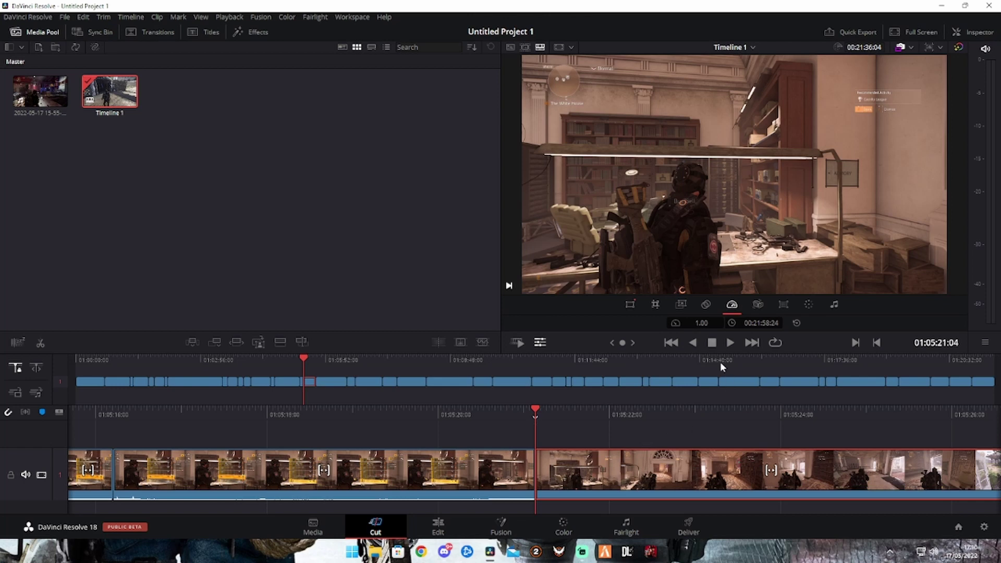
left_click_drag(702, 323, 757, 322)
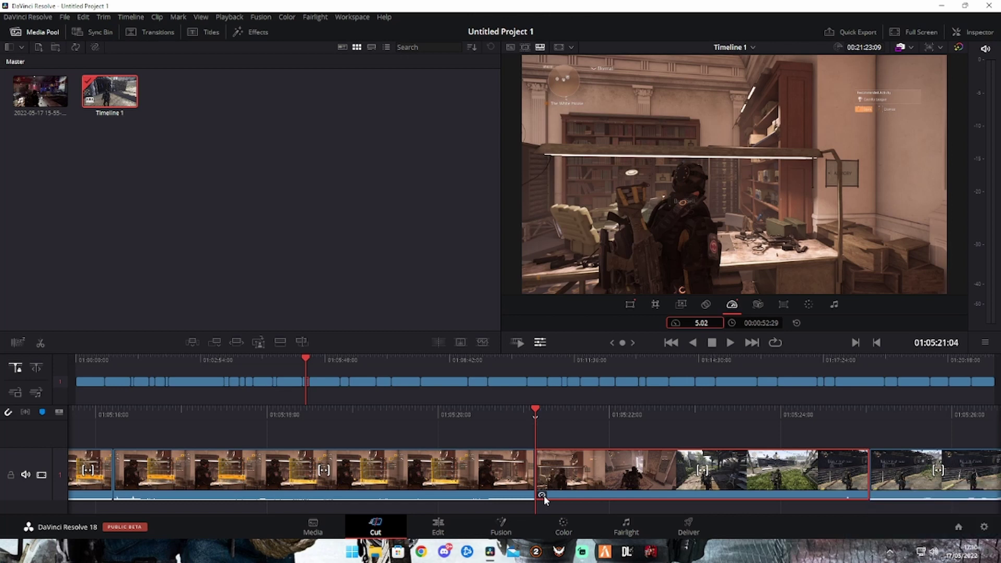
left_click(369, 192)
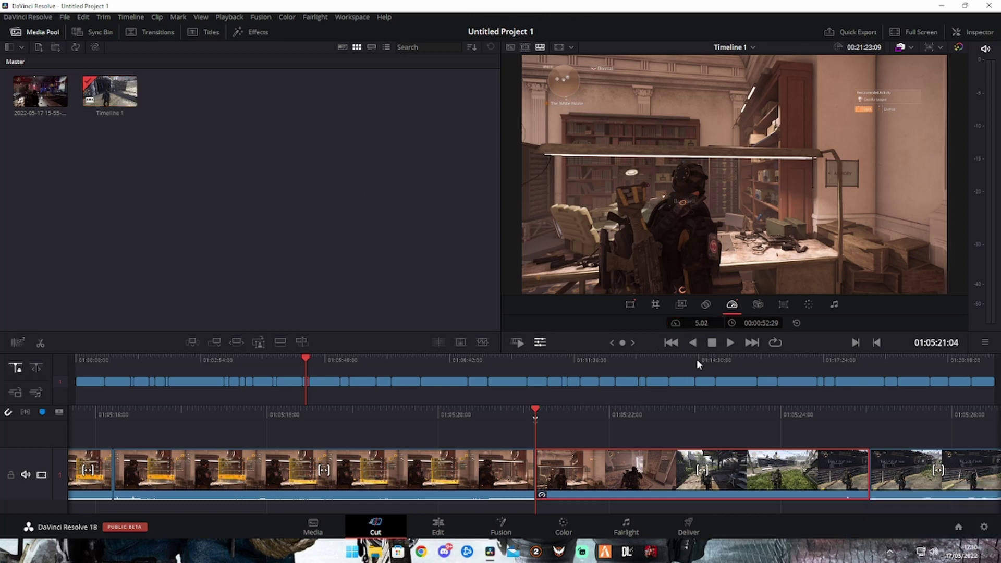
Return to the timeline's start and import the Post Malone, Swae Lee - Sunflower audio file from the Downloads folder on DATA (D:)
left_click(672, 343)
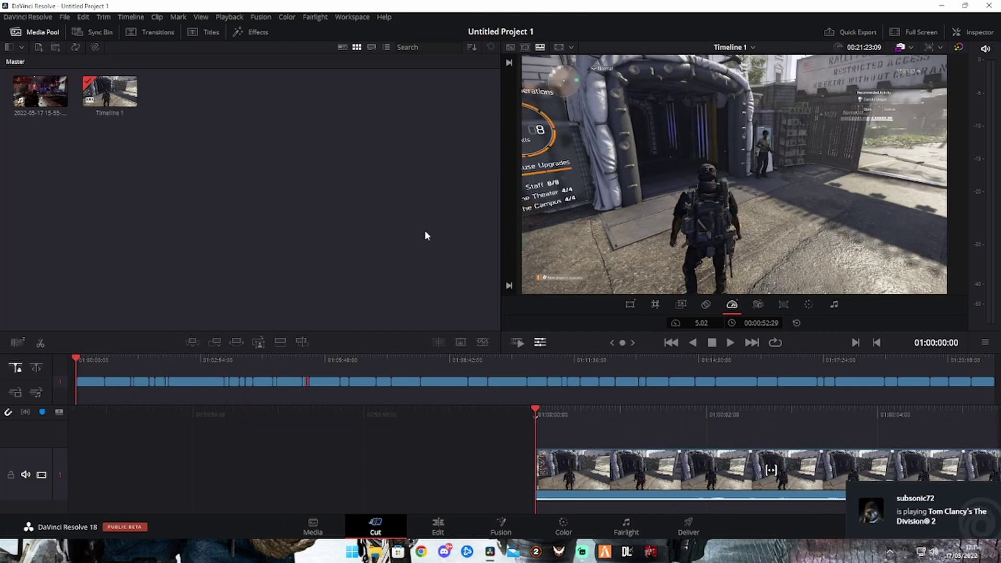
right_click(296, 162)
left_click(344, 209)
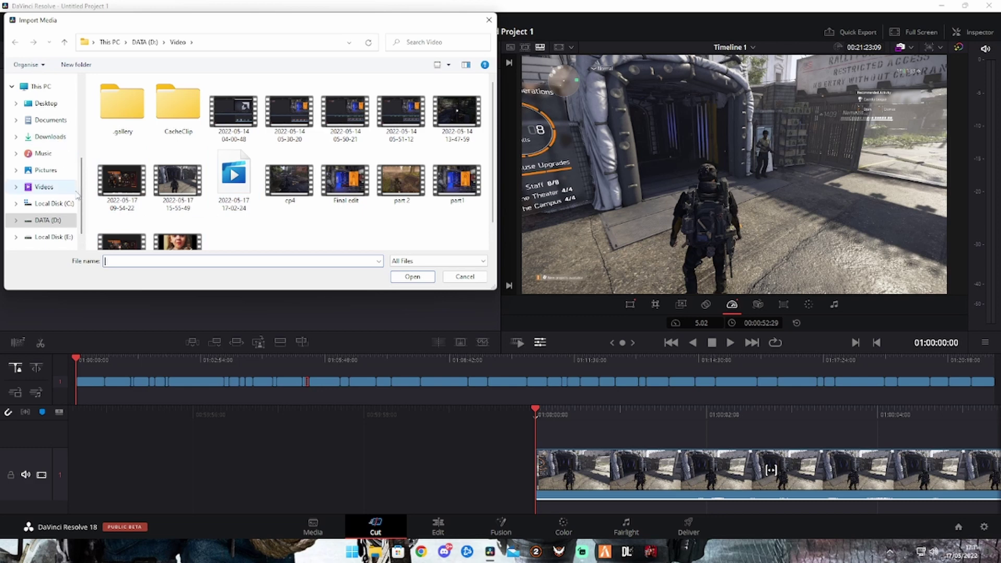
left_click(59, 221)
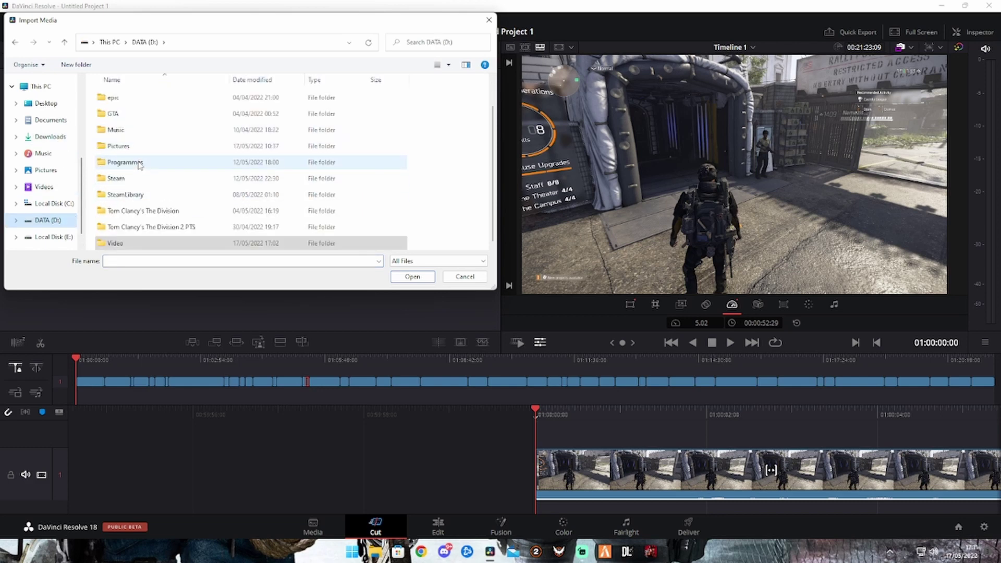
scroll(139, 196, "up", 1)
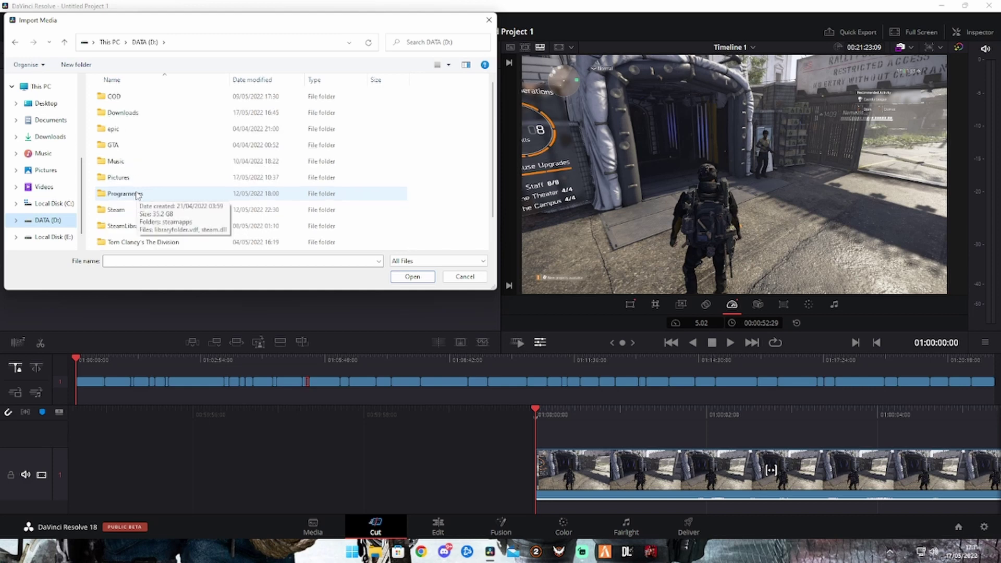
double_click(128, 114)
scroll(188, 153, "down", 1)
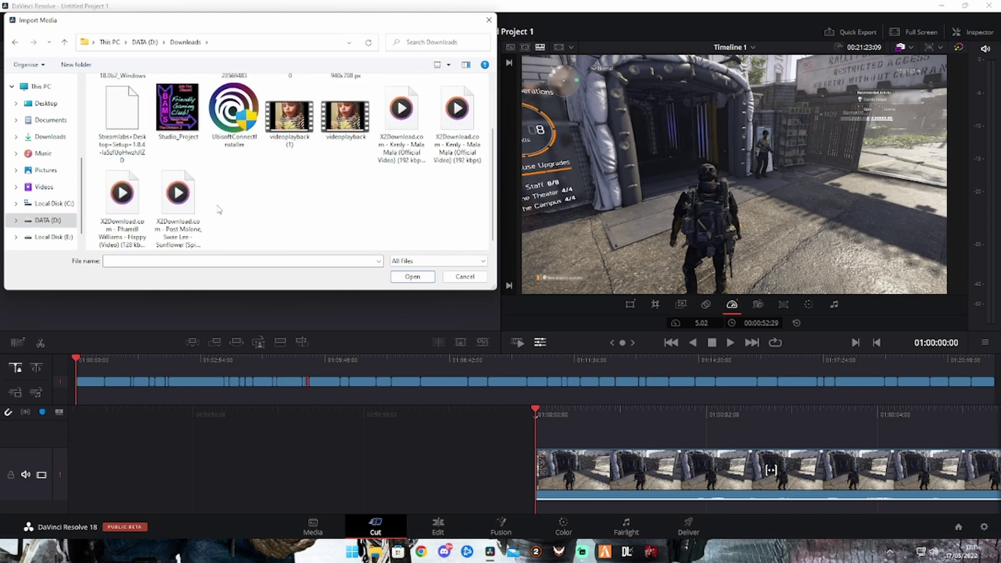
left_click(194, 206)
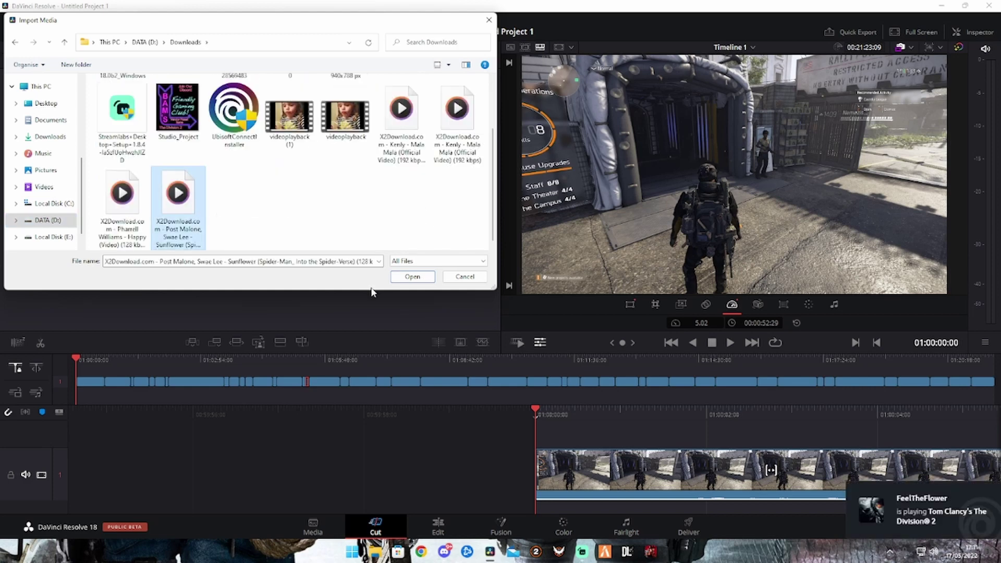
left_click(412, 277)
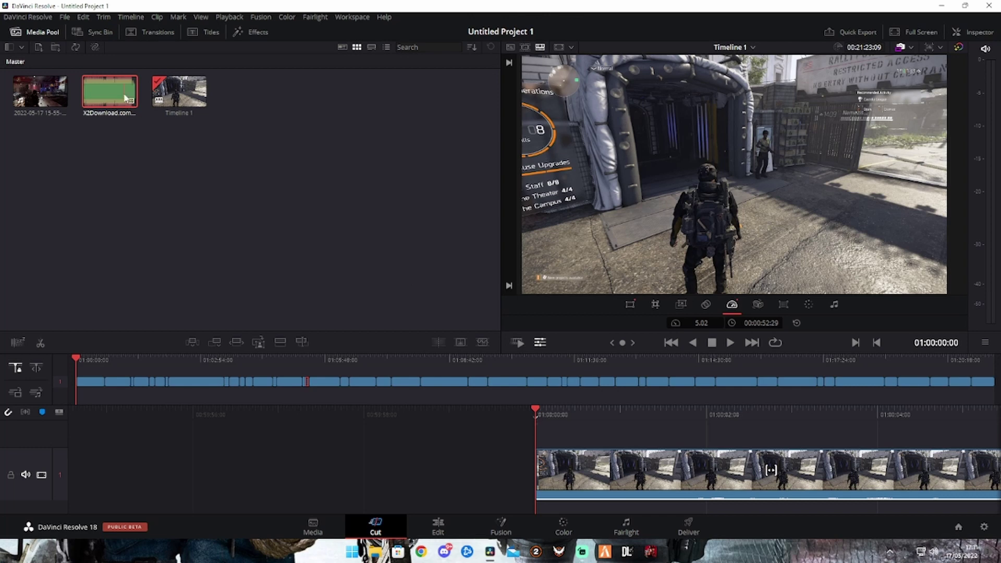
Place the imported song on a new audio track below the video at 01:00:00:00 and play the opening seconds
left_click_drag(105, 89, 534, 508)
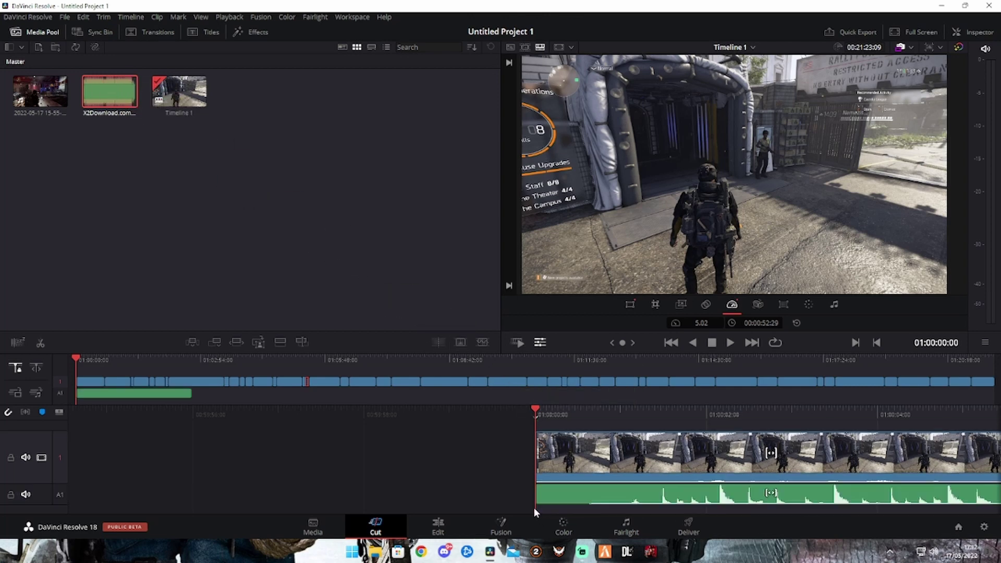
left_click(730, 343)
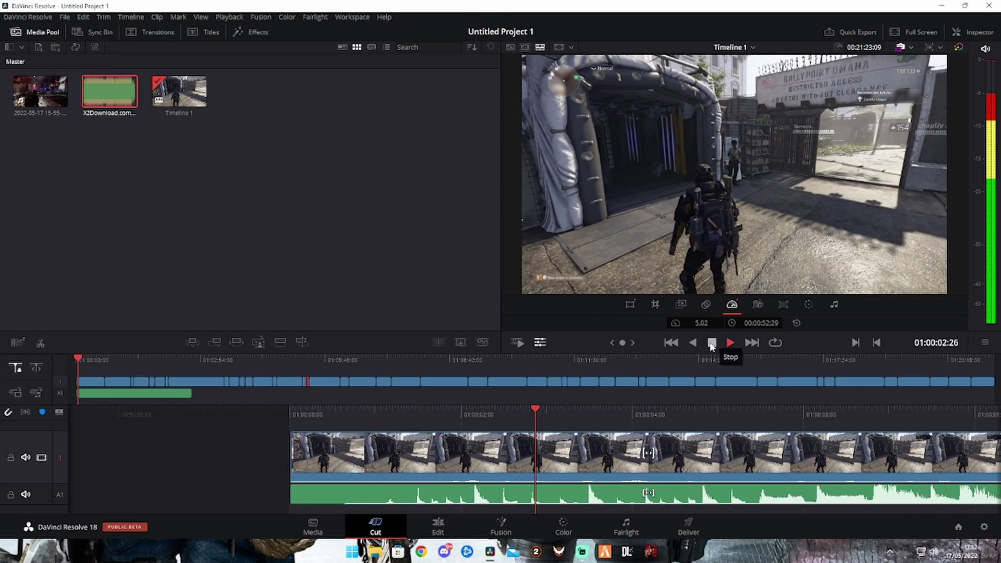
left_click(712, 343)
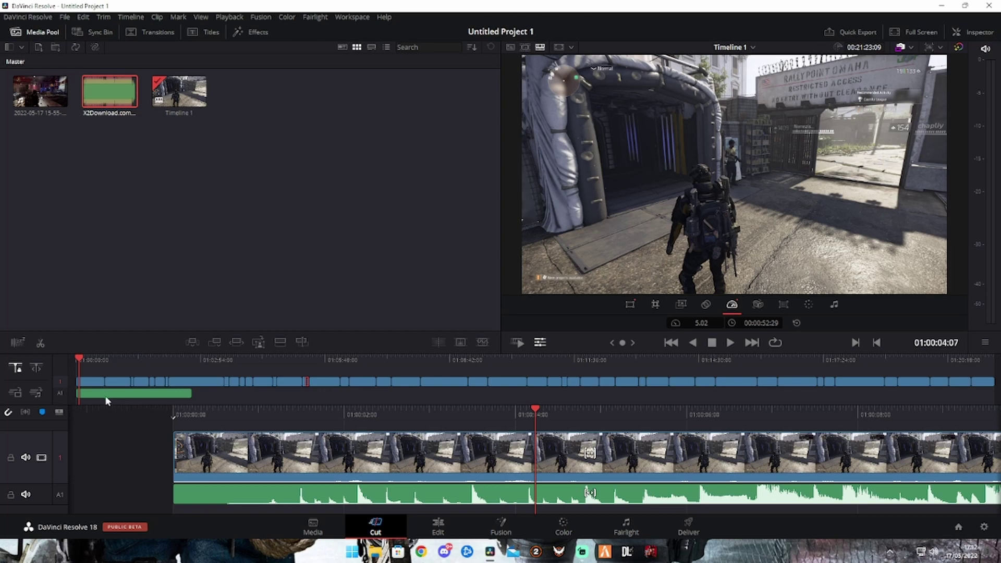
Shift the song on track A1 so it starts at the first cut in the video, and play that section
left_click_drag(106, 398, 129, 393)
key("shift+[")
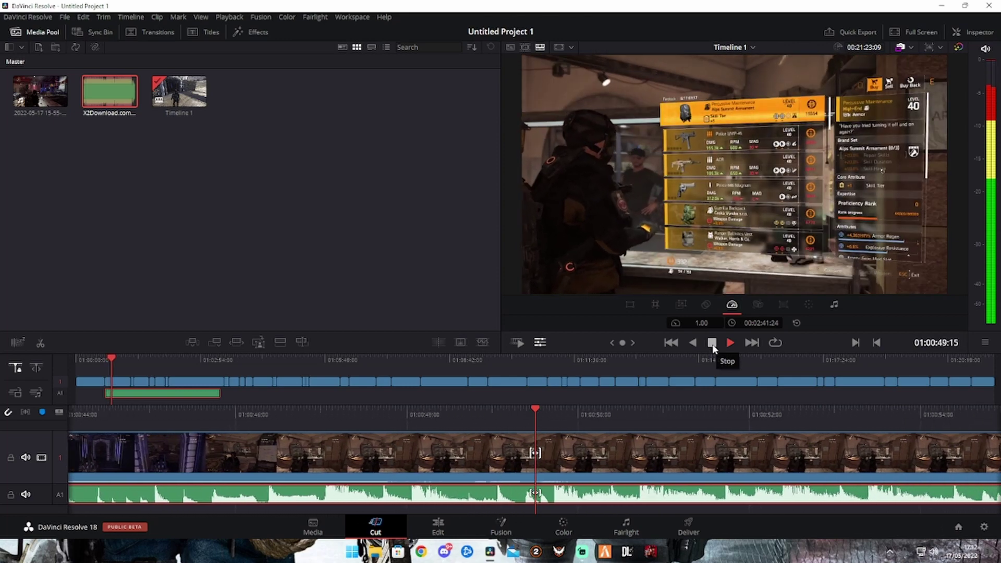
left_click(712, 344)
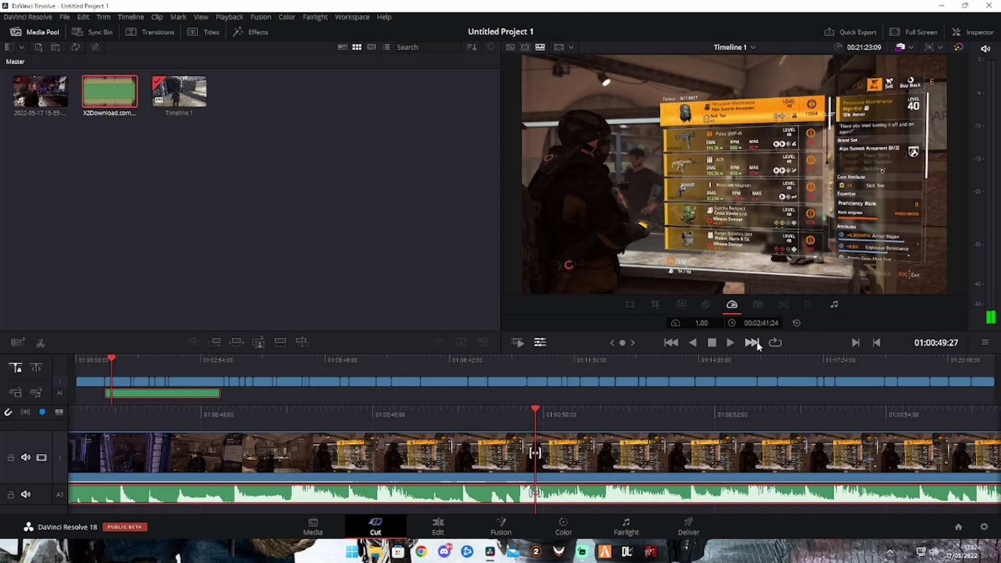
Split the song at 01:01:16:24 and move its second part to start at about 01:01:21:25, leaving a gap in the music
left_click(752, 342)
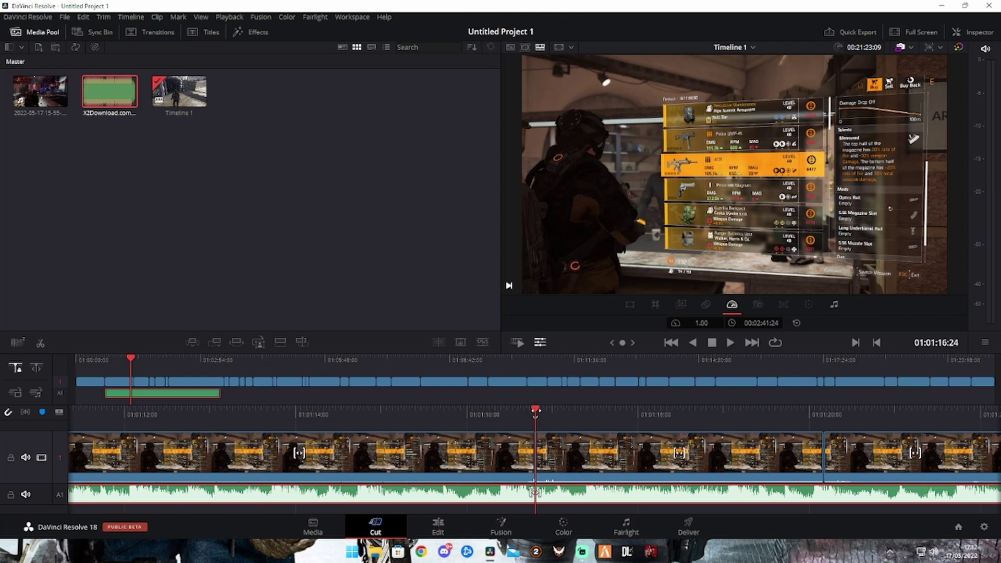
key("ctrl+b")
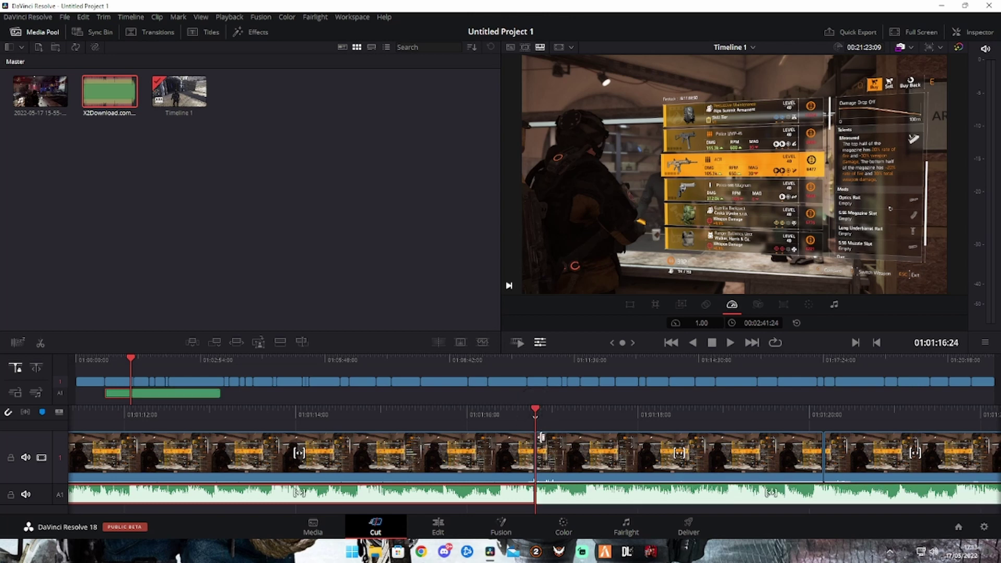
left_click(559, 498)
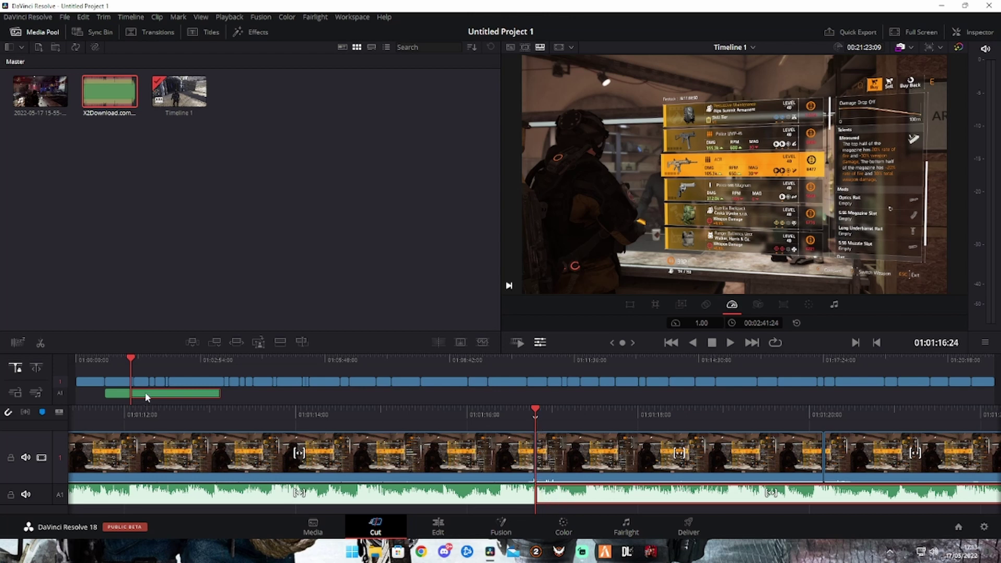
left_click_drag(146, 396, 149, 393)
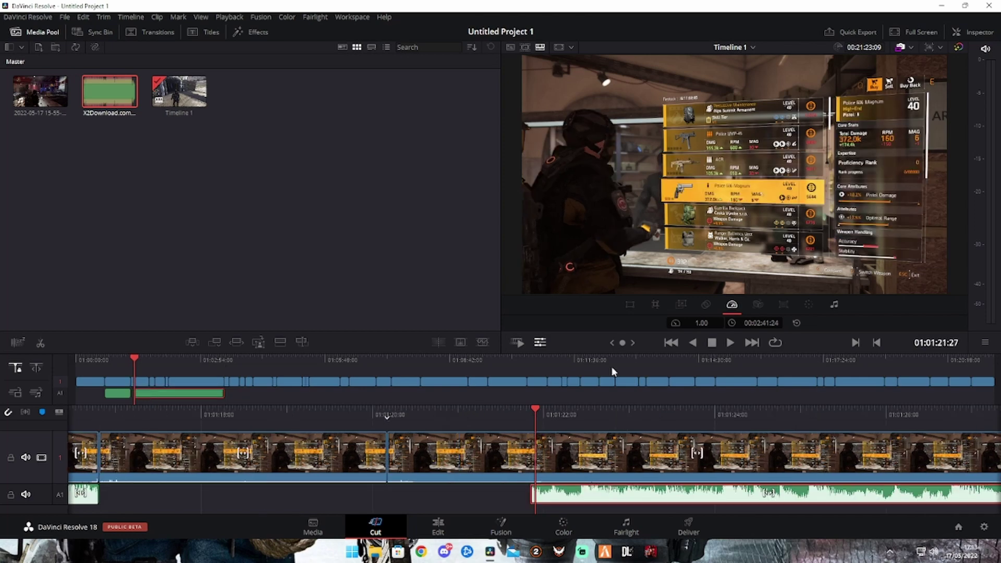
left_click(731, 342)
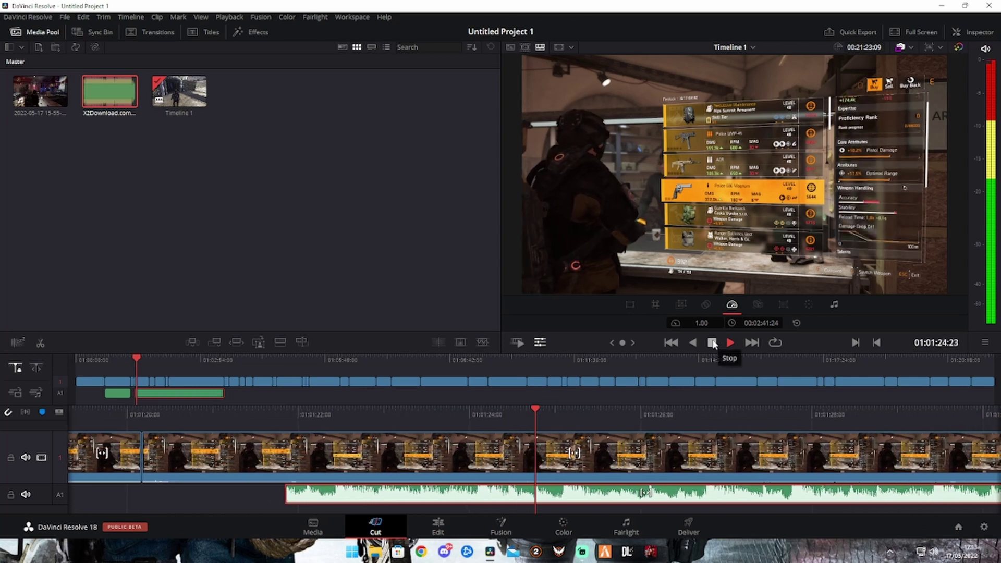
left_click(713, 343)
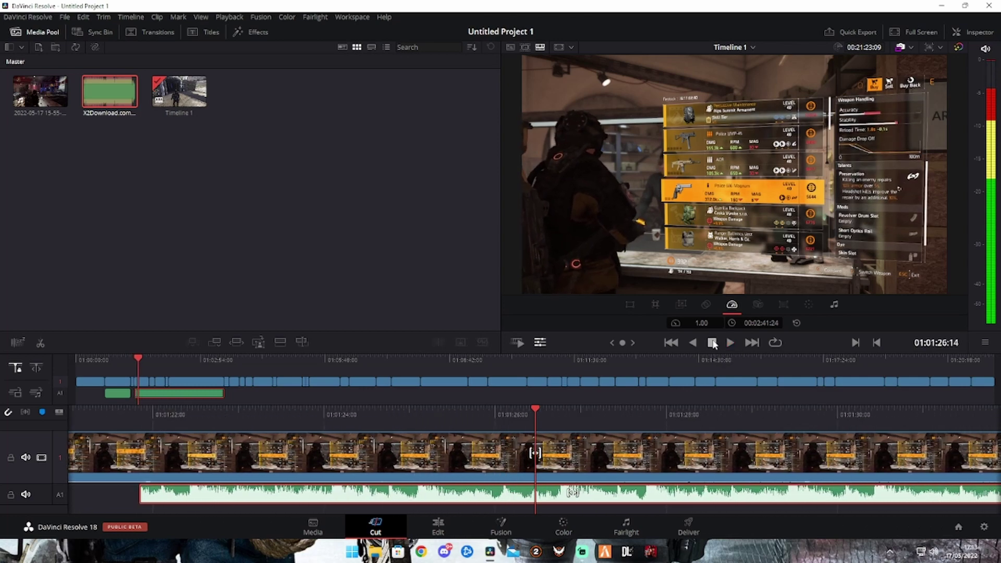
Split the second music part at 01:01:42:03 and move the remainder to start at the cut at 01:01:50:03
left_click(750, 343)
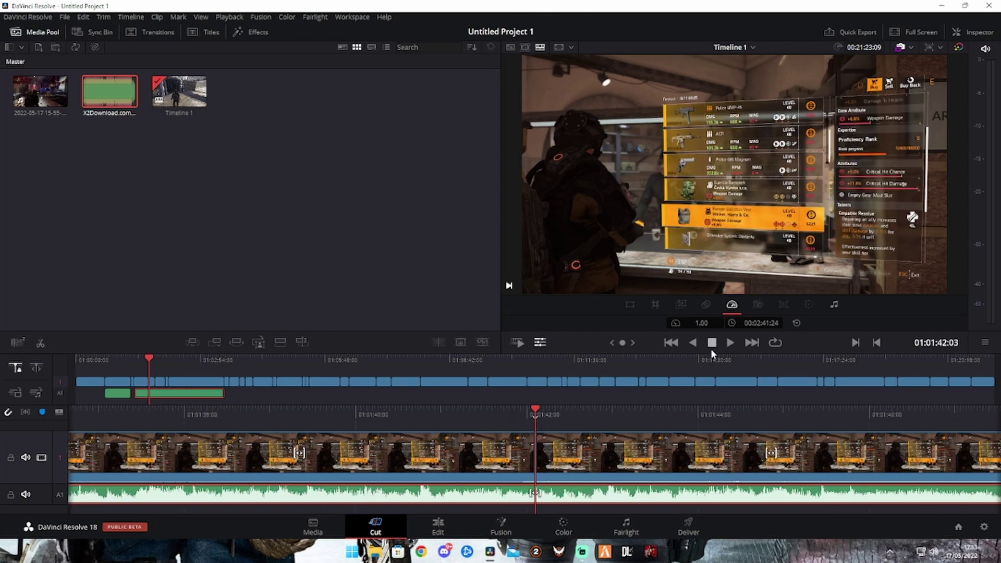
left_click(671, 343)
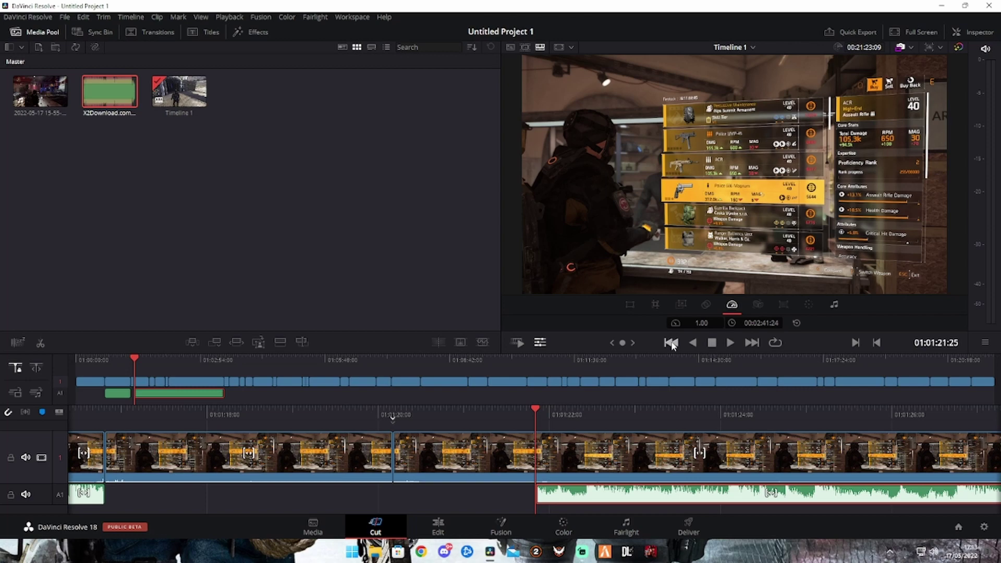
left_click(752, 343)
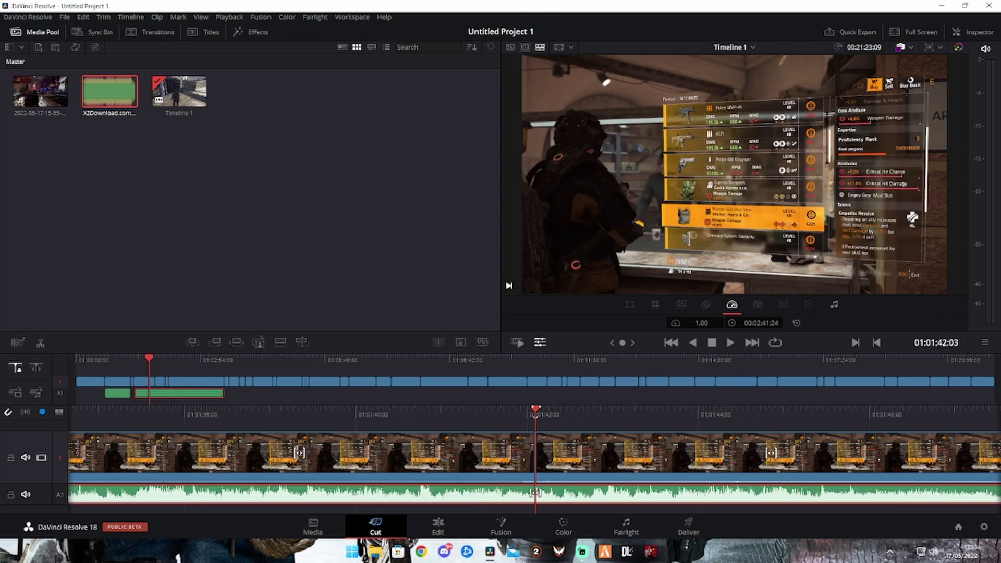
key("ctrl+backslash")
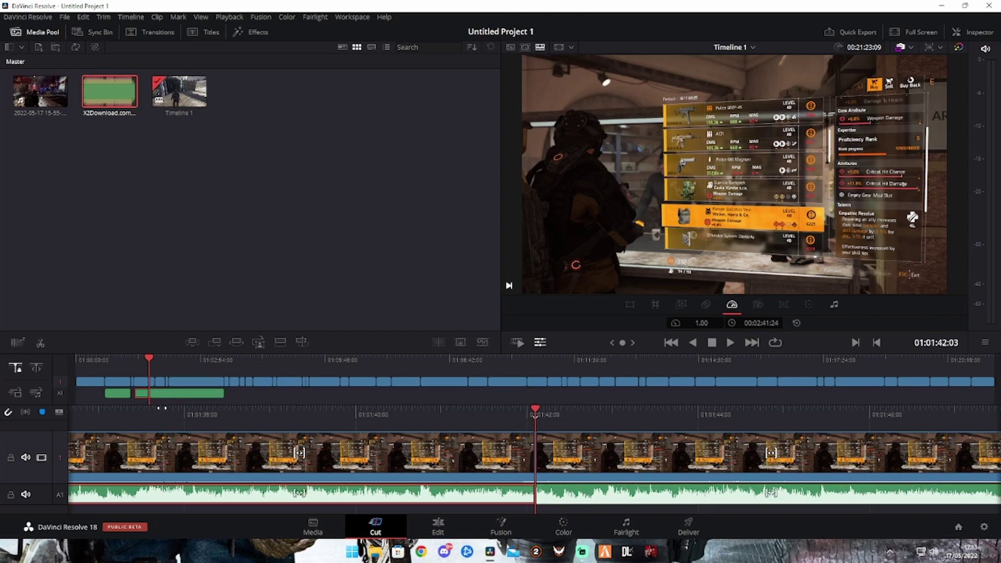
left_click(168, 391)
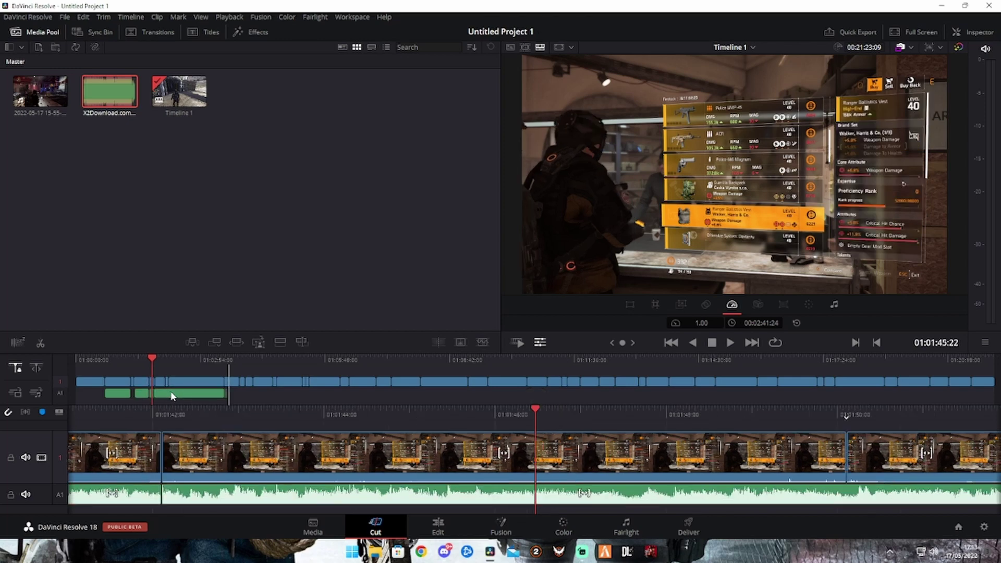
left_click_drag(170, 392, 174, 391)
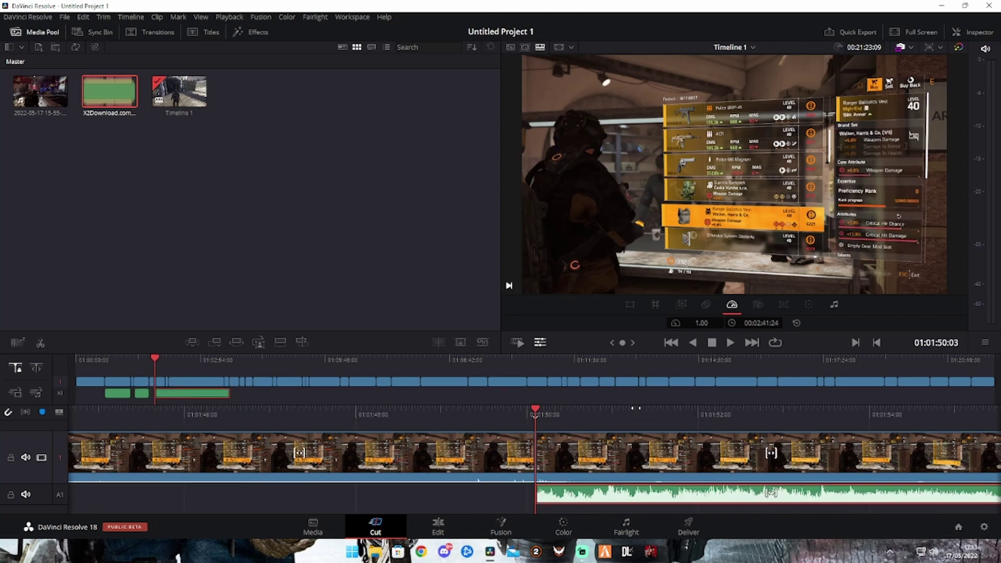
Go through the following cuts to 01:03:27:03, play the song's ending from there, and split the song at that cut
left_click(751, 342)
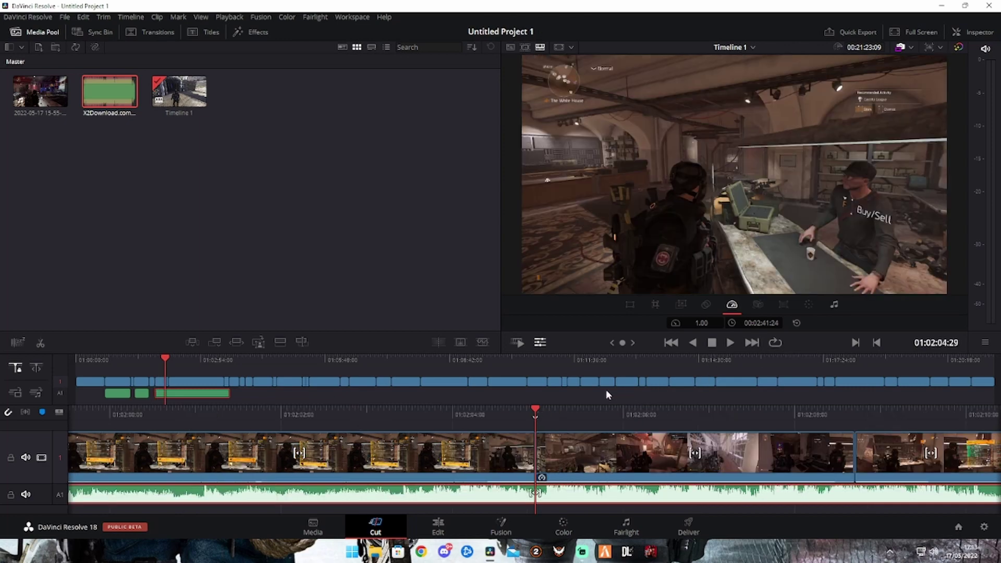
mouse_move(536, 414)
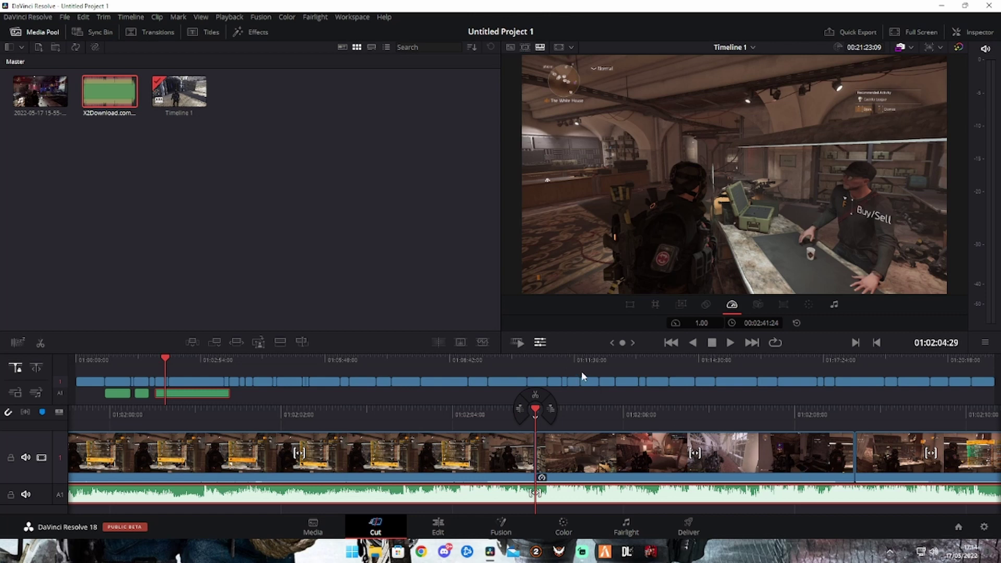
left_click(752, 342)
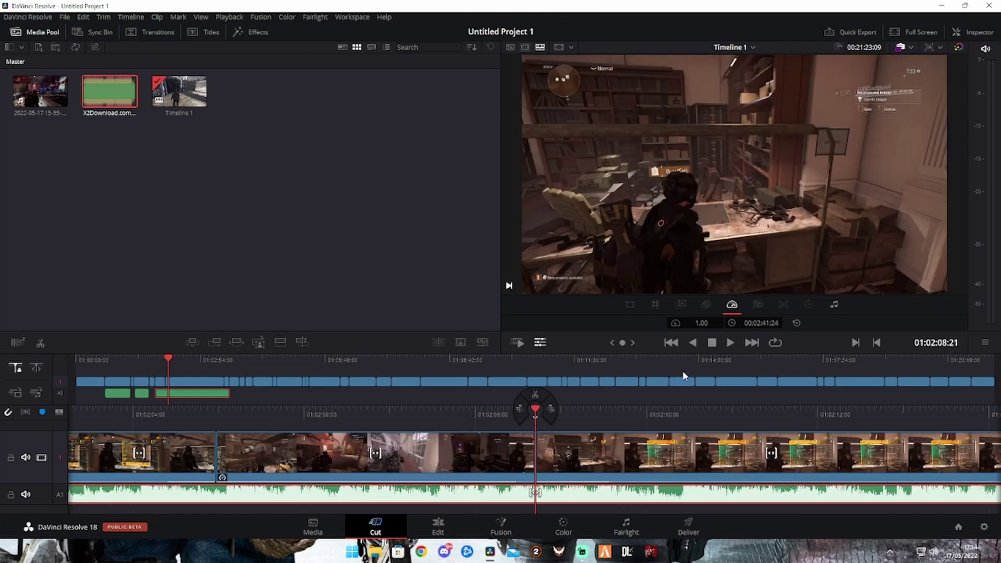
left_click(751, 344)
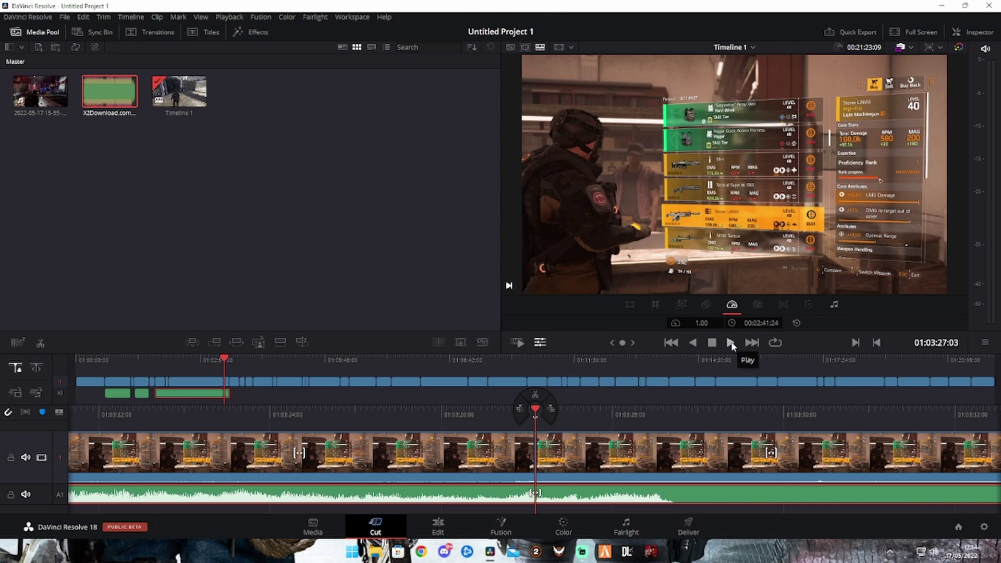
left_click(731, 343)
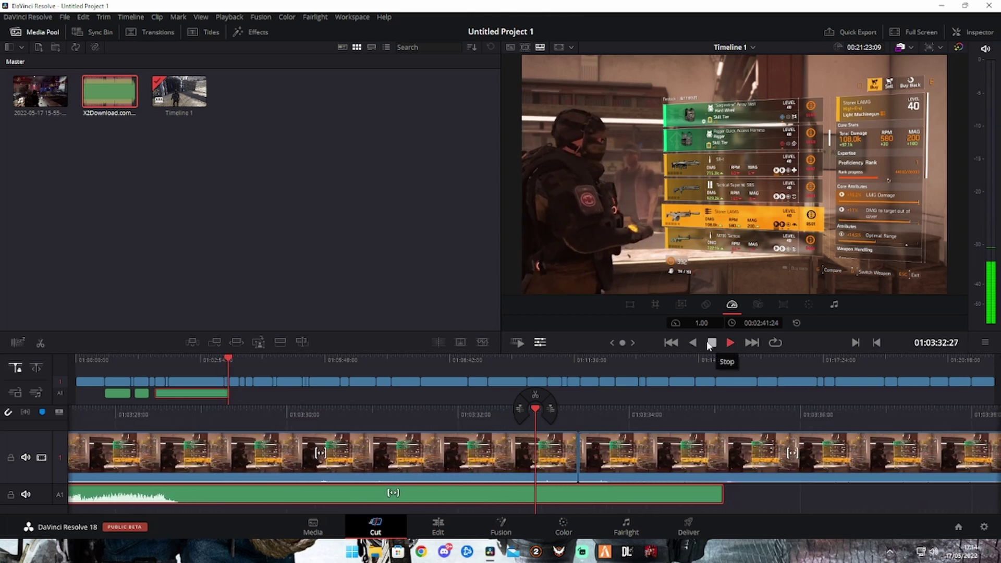
left_click(713, 345)
left_click(673, 344)
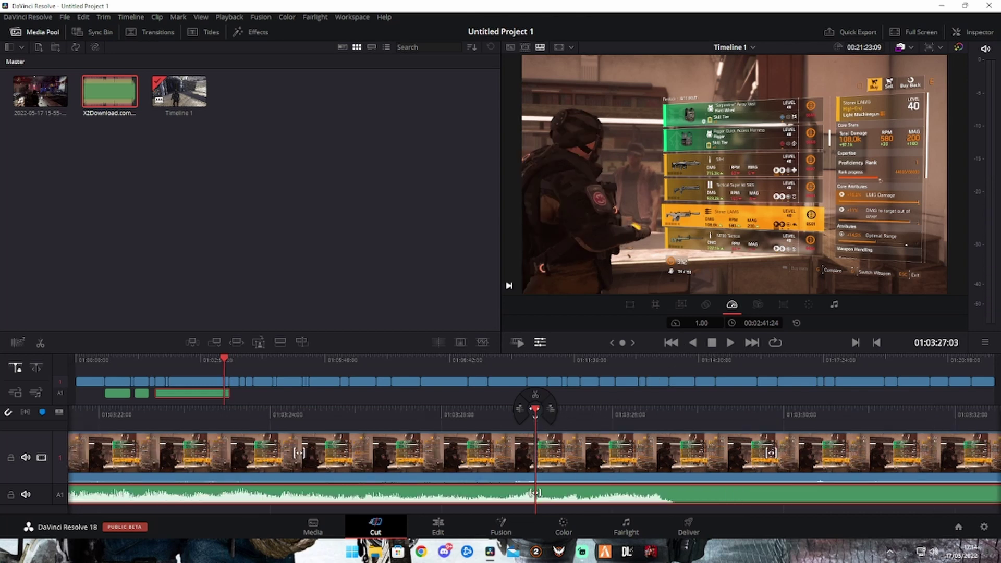
left_click(537, 397)
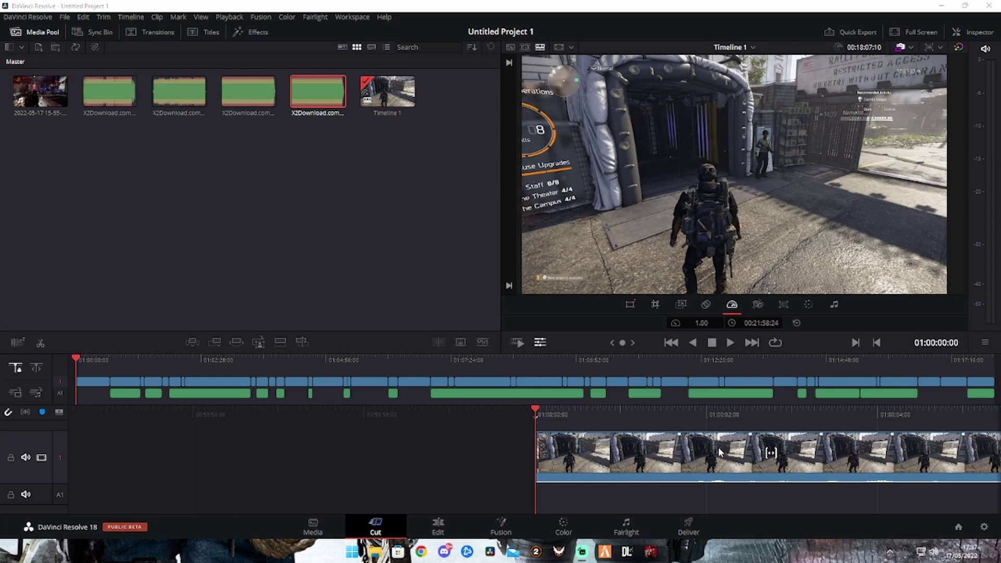
Go to the Deliver page and name the export file V1
left_click(688, 525)
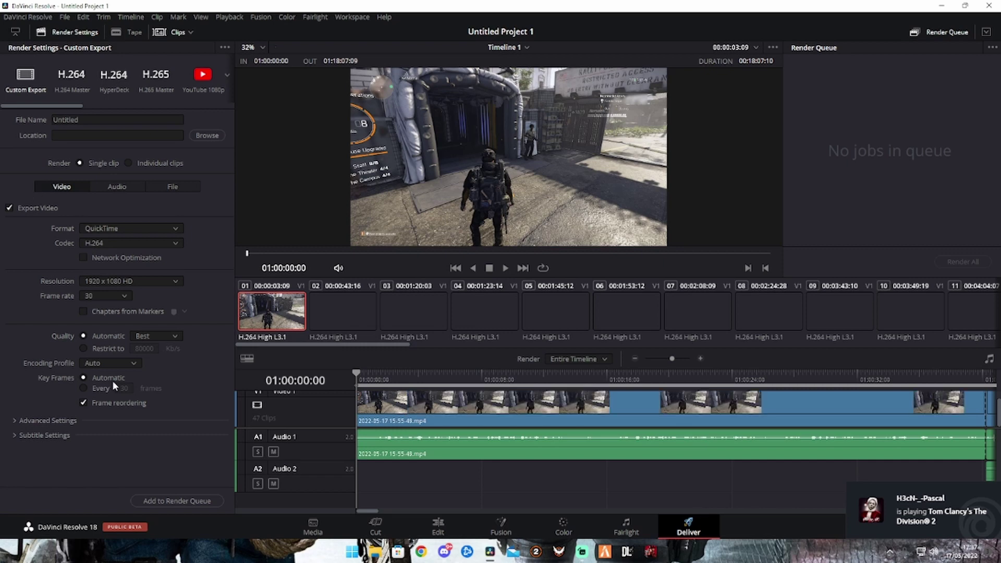
left_click(117, 119)
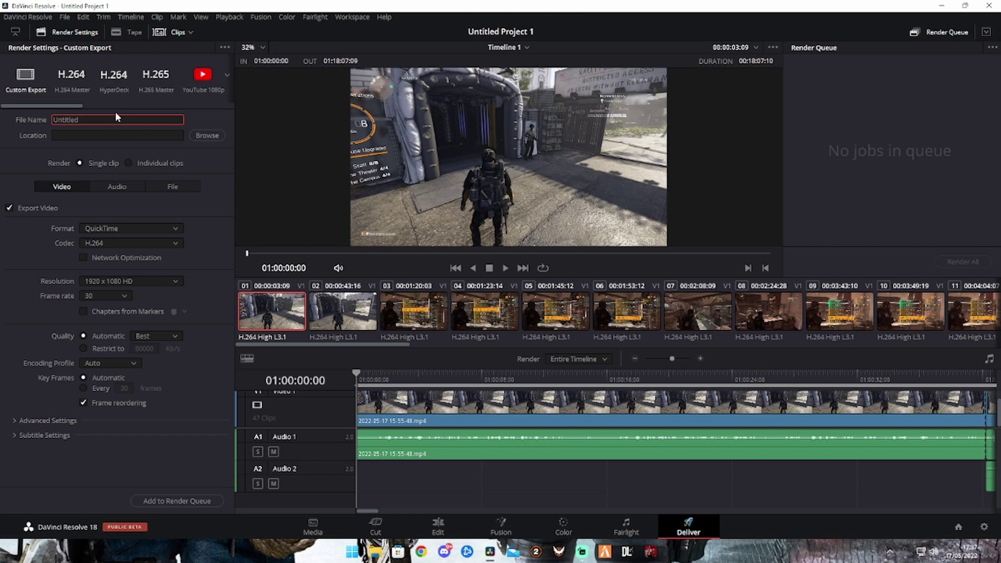
key("BackSpace")
key("BackSpace")
key("BackSpace")
key("BackSpace")
key("BackSpace")
key("BackSpace")
key("BackSpace")
key("BackSpace")
type("V1")
Set the export location to the Video folder on DATA (D:)
left_click(215, 137)
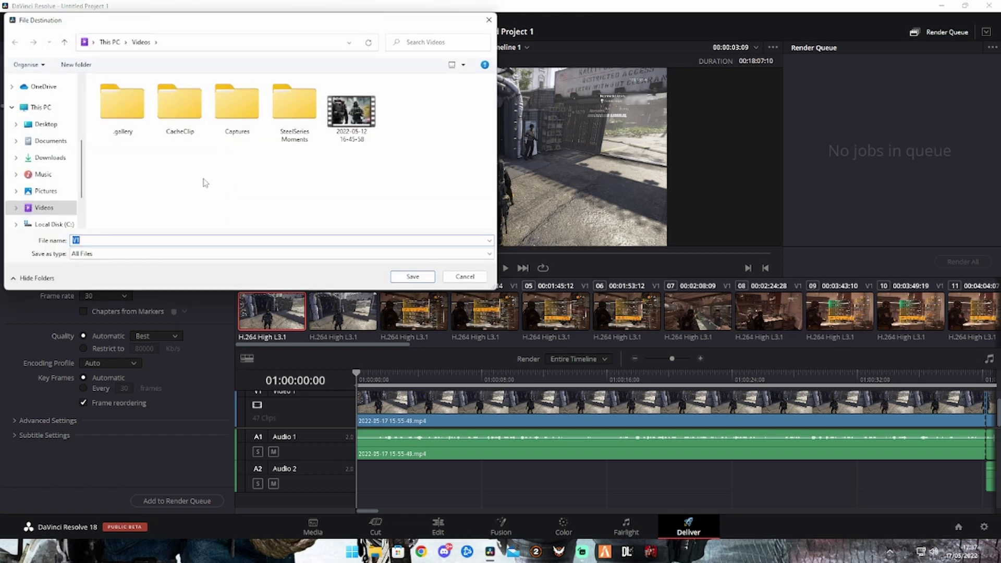
scroll(63, 180, "down", 2)
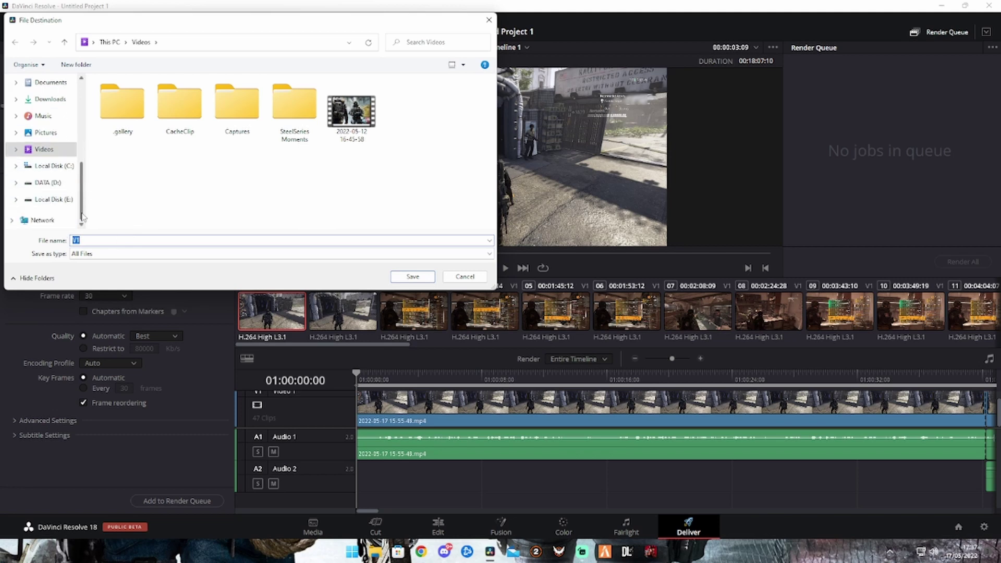
left_click(52, 183)
scroll(143, 187, "down", 2)
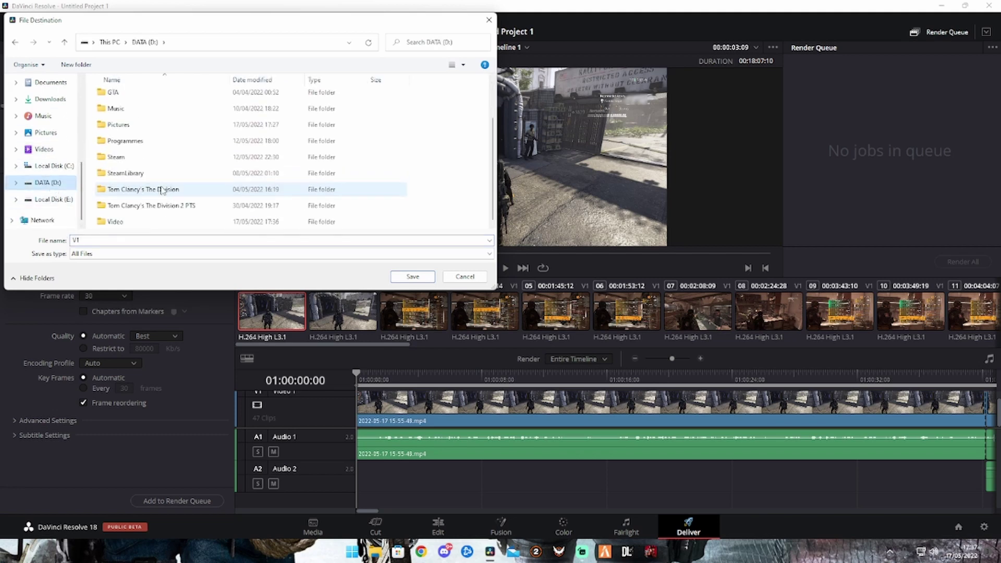
double_click(116, 221)
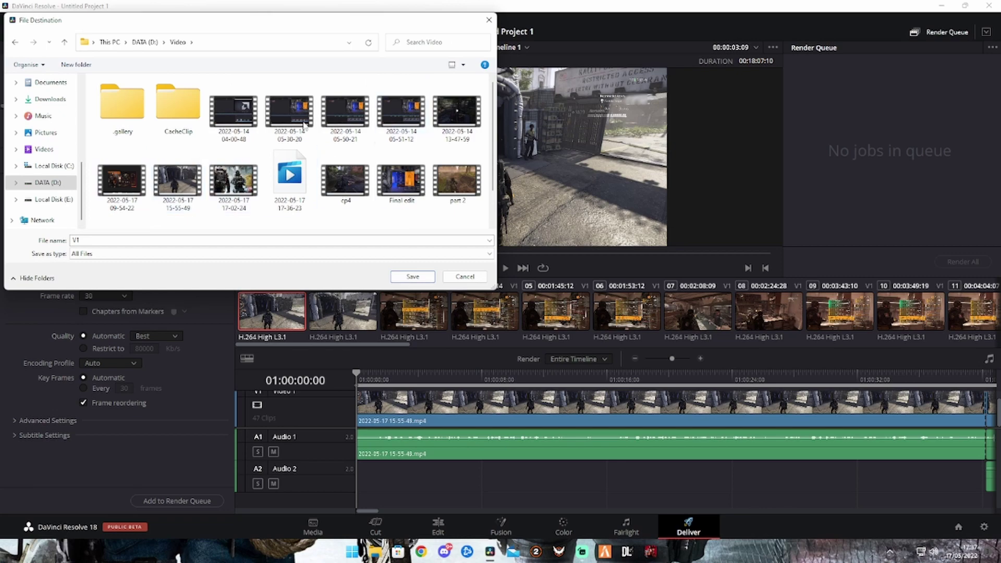
left_click(413, 276)
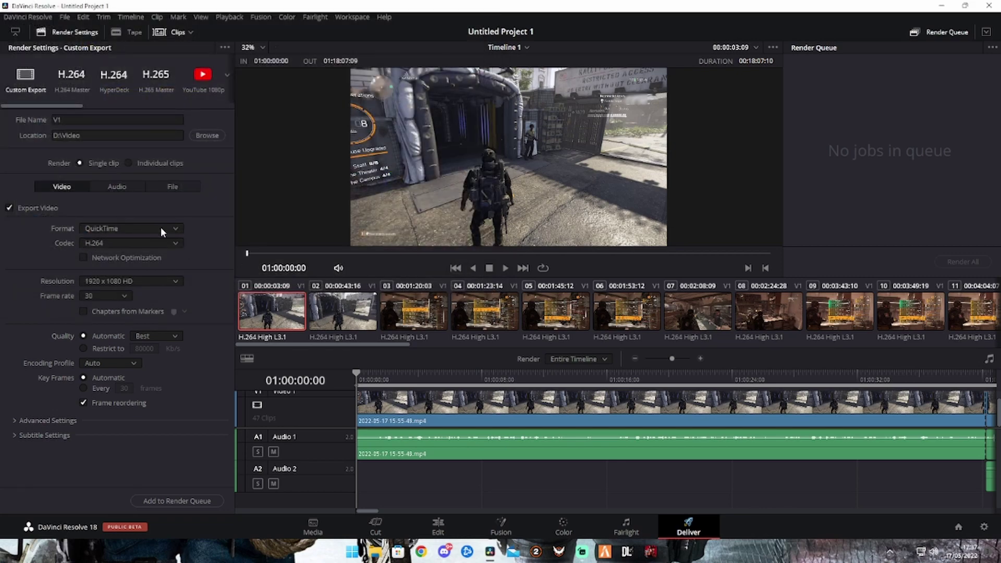
Set the export format to MP4 and add the job to the render queue
left_click(177, 228)
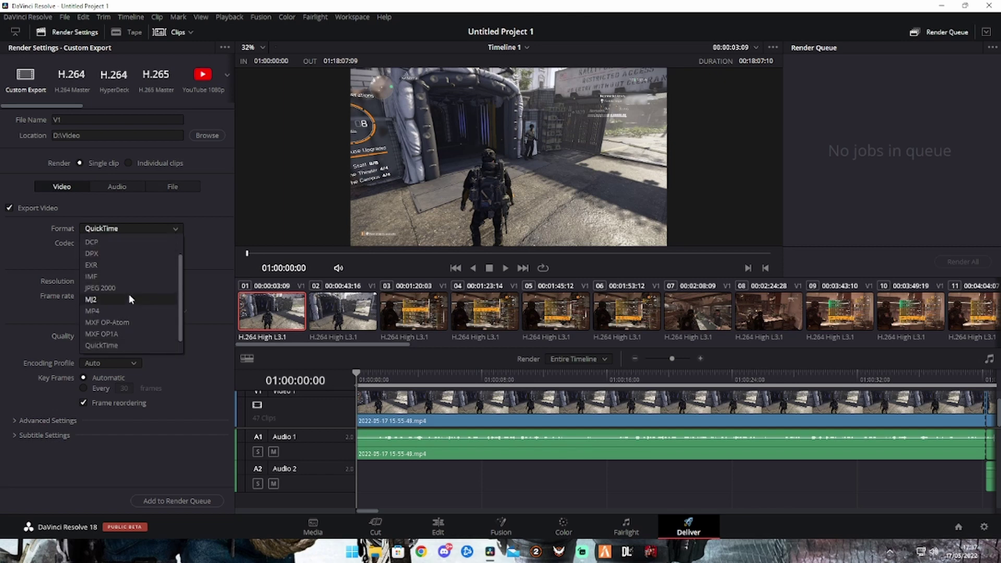
left_click(128, 311)
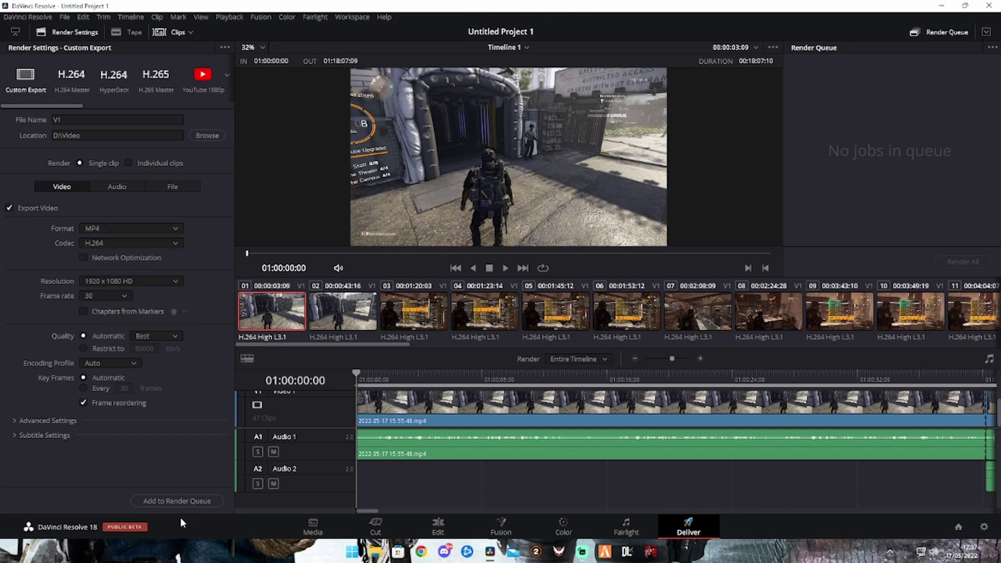
left_click(182, 502)
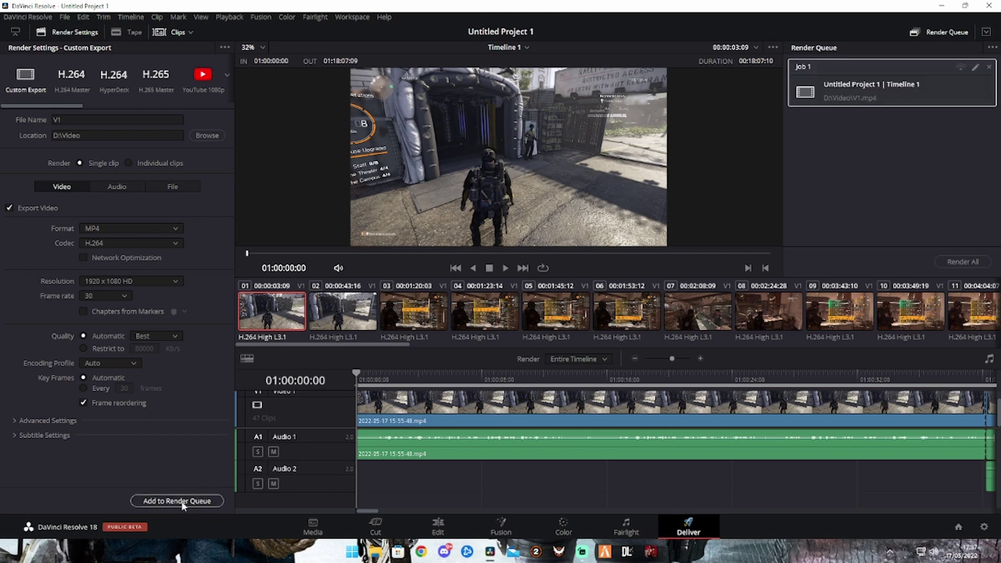